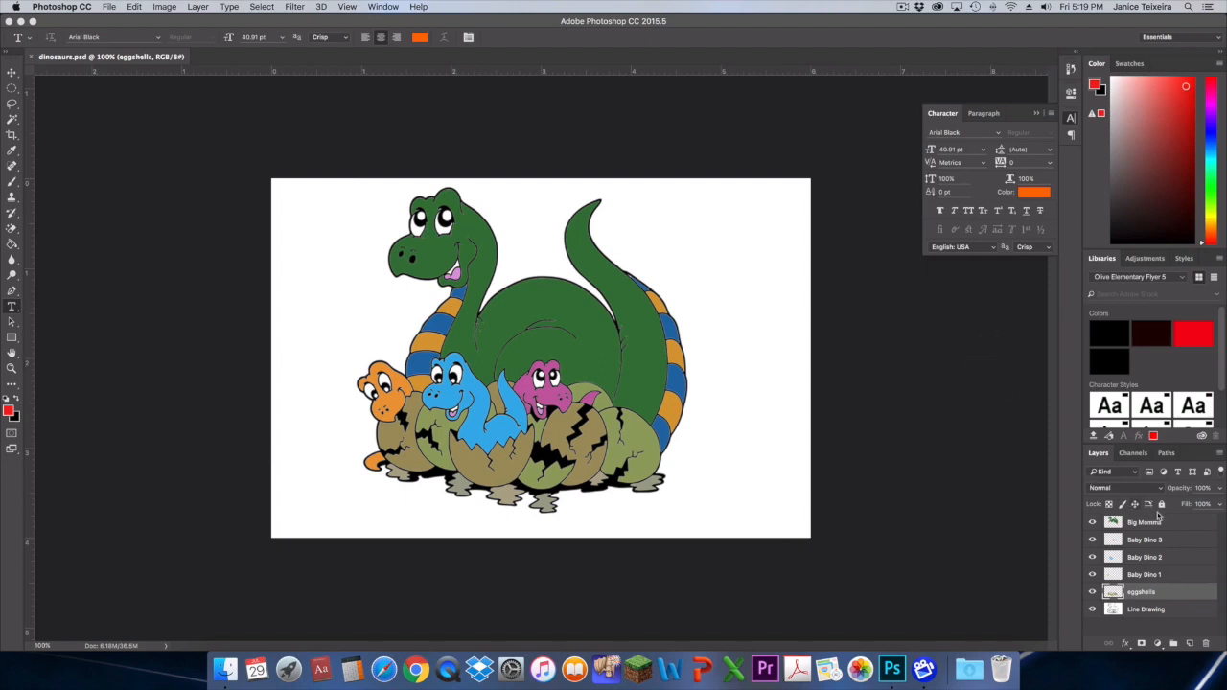
# - Add a new layer above the Big Momma layer and name it landscape
pyautogui.click(1181, 526)
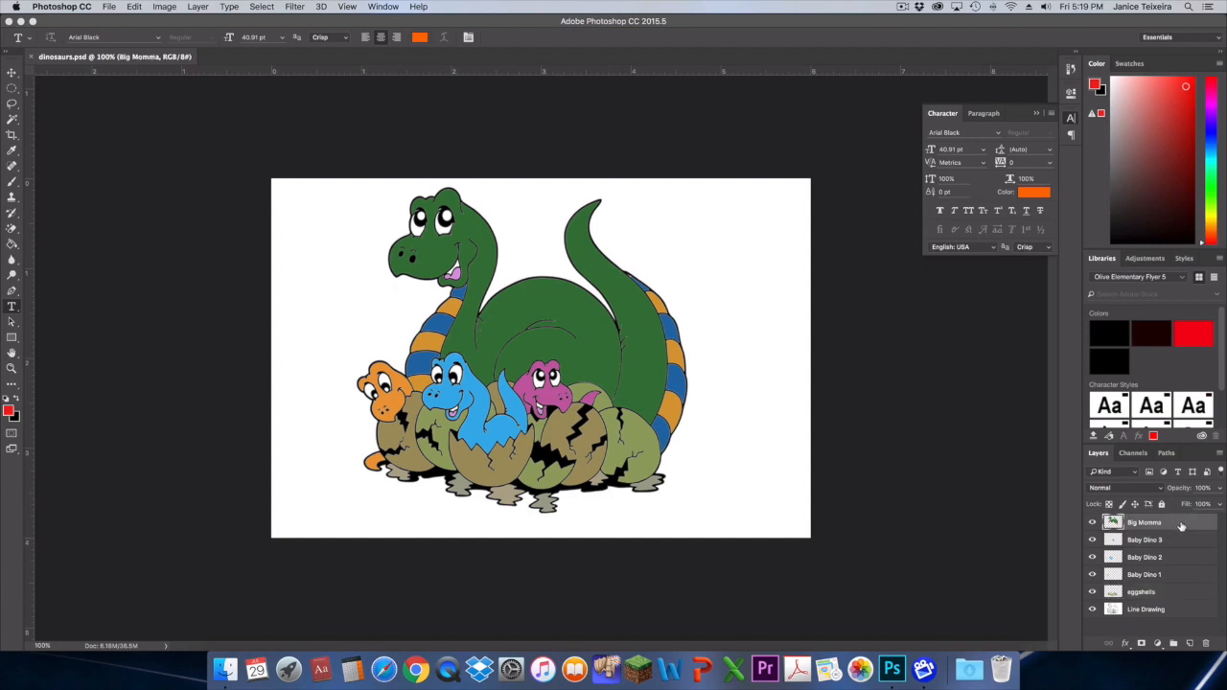
pyautogui.click(1188, 645)
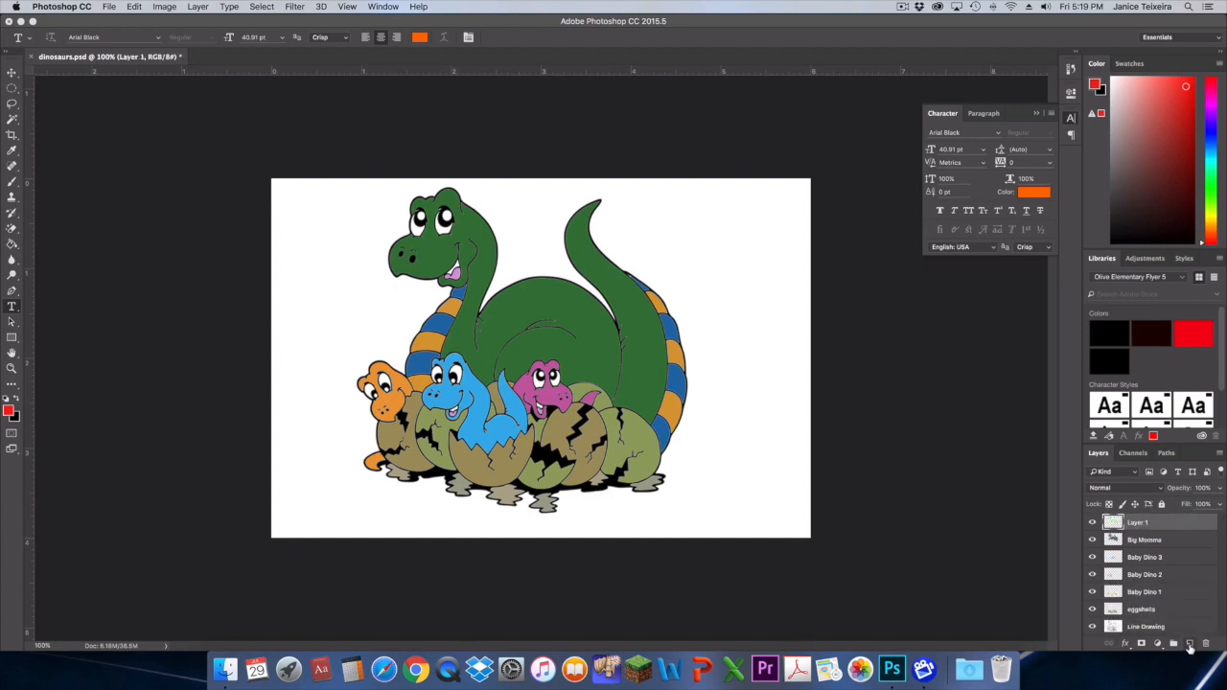
pyautogui.doubleClick(1141, 524)
pyautogui.write('landscape')
pyautogui.press('Return')
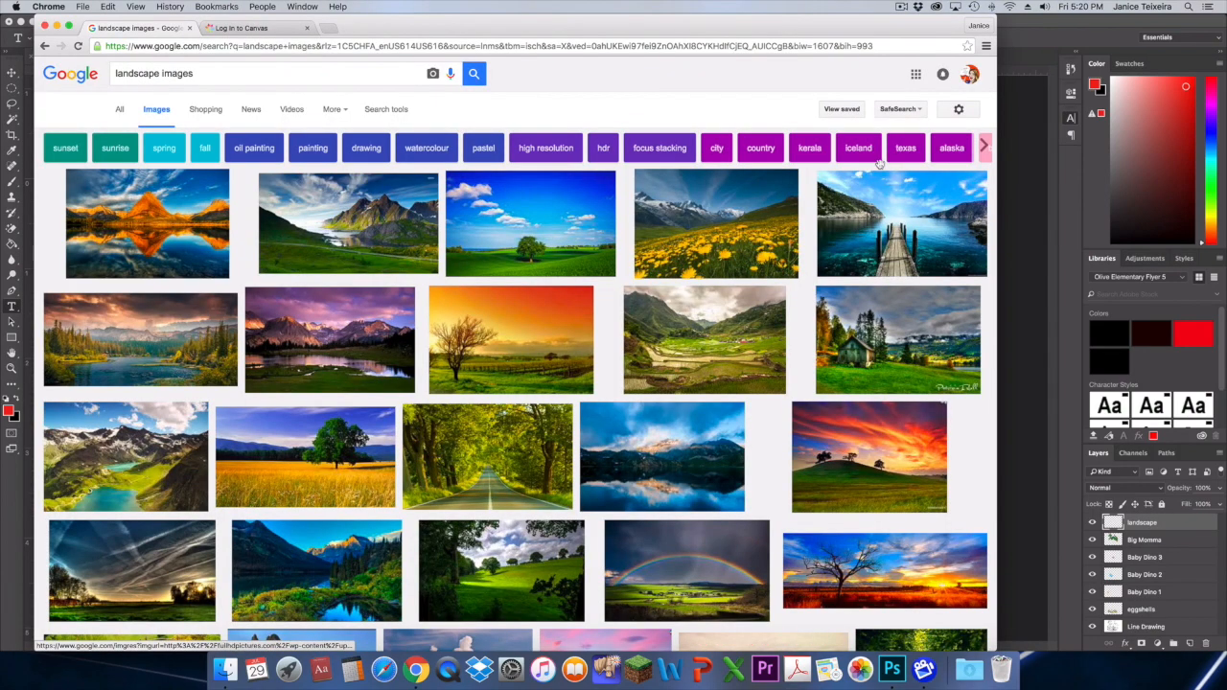
# - Filter the landscape image search in the browser to show only Large images
pyautogui.click(391, 112)
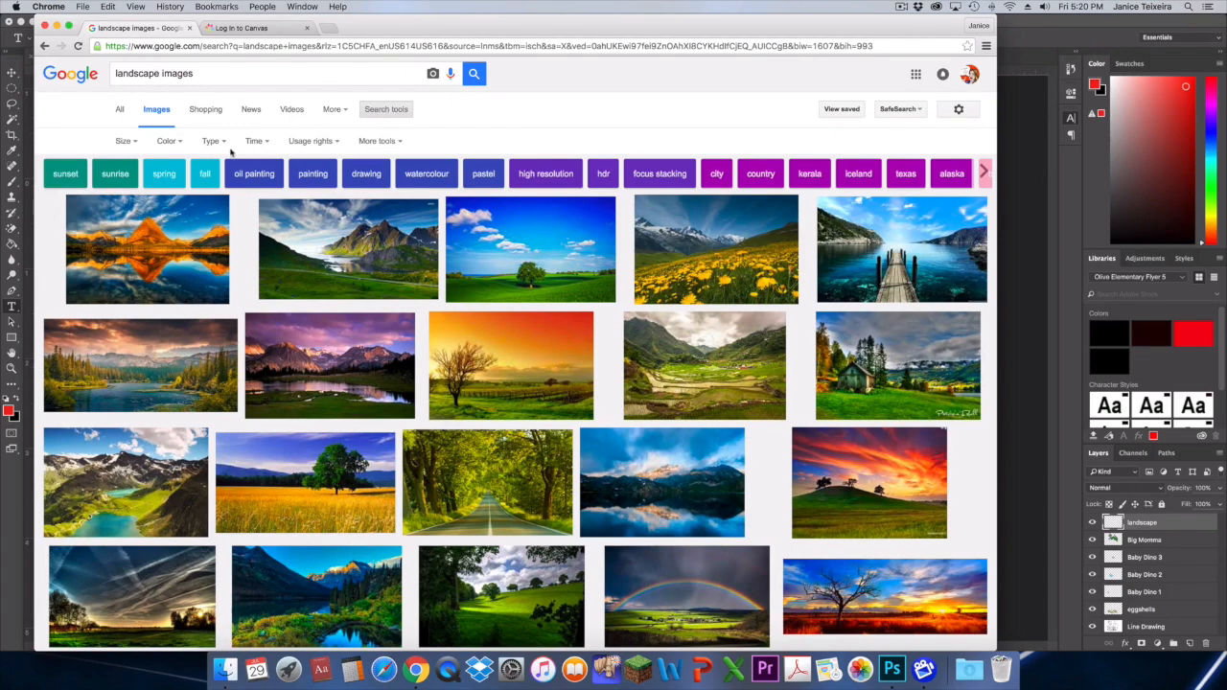
pyautogui.click(124, 141)
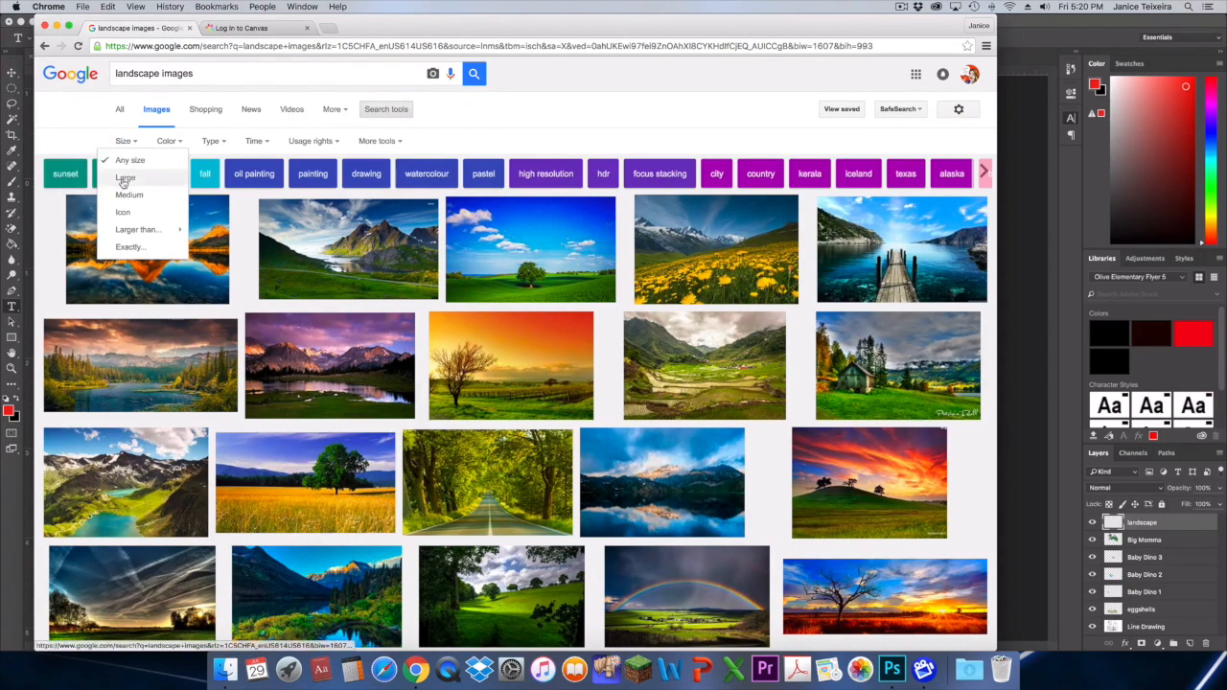
pyautogui.click(125, 179)
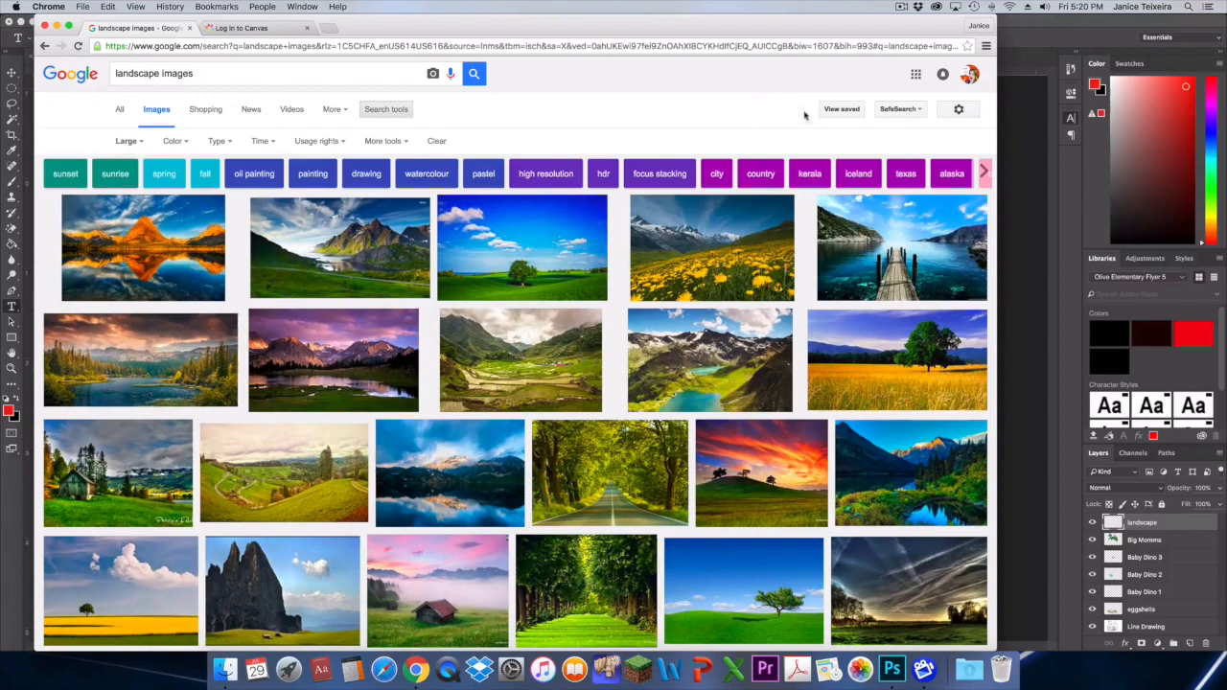
# - Browse the large landscape image results for a suitable background picture
pyautogui.scroll(-3, 665, 131)
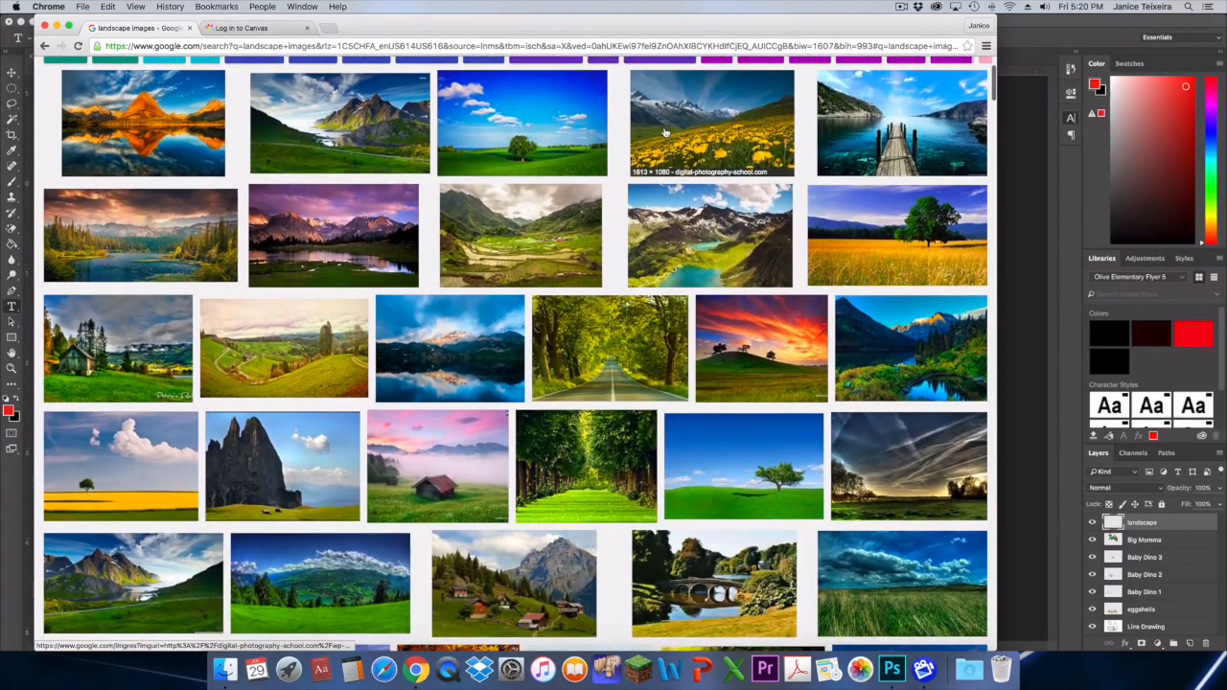
pyautogui.scroll(-1, 675, 136)
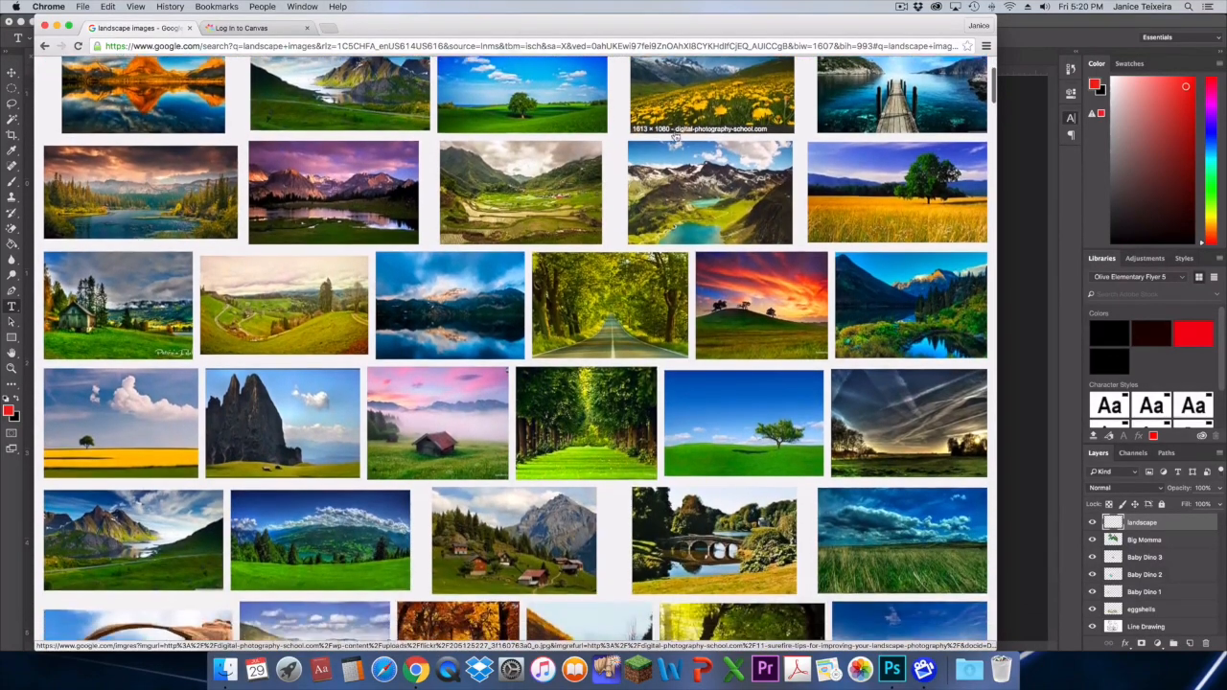
pyautogui.scroll(4, 675, 135)
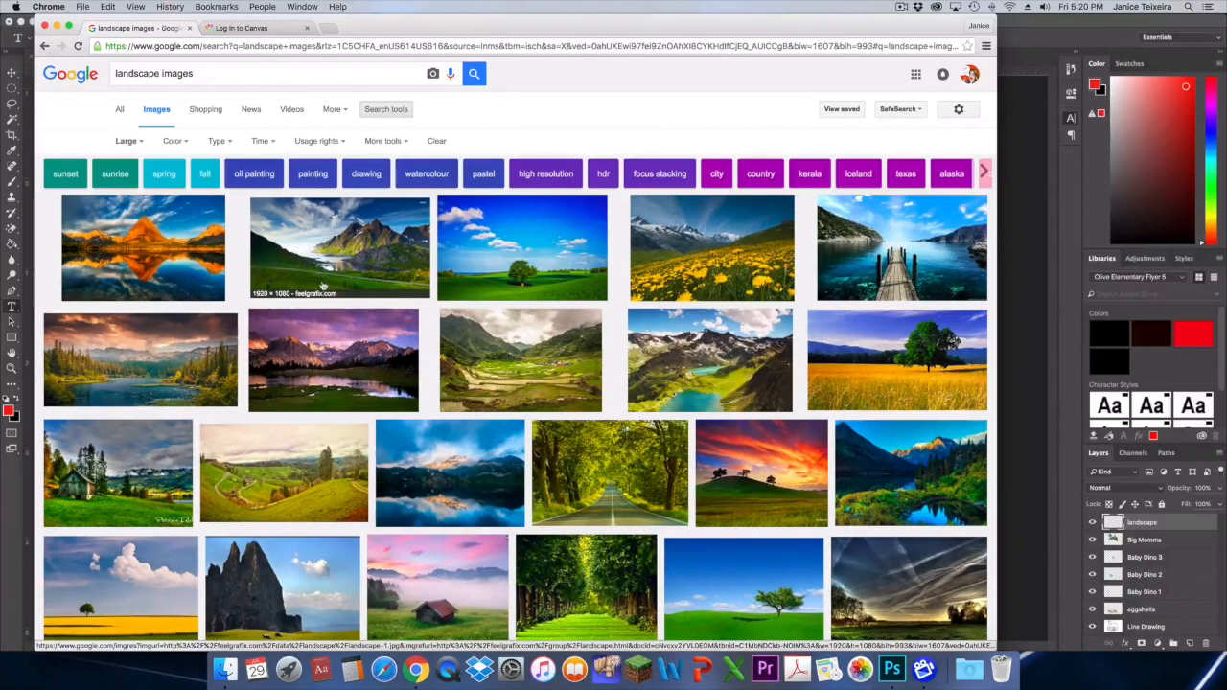
pyautogui.scroll(-4, 608, 332)
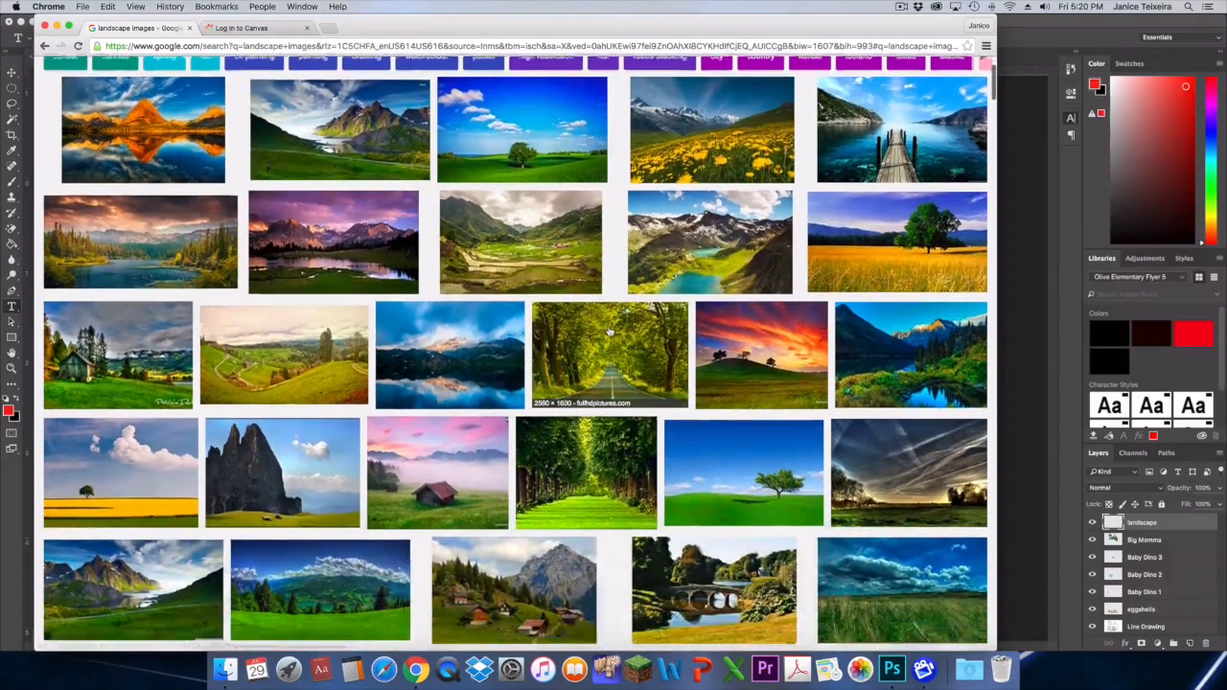
pyautogui.scroll(-6, 608, 332)
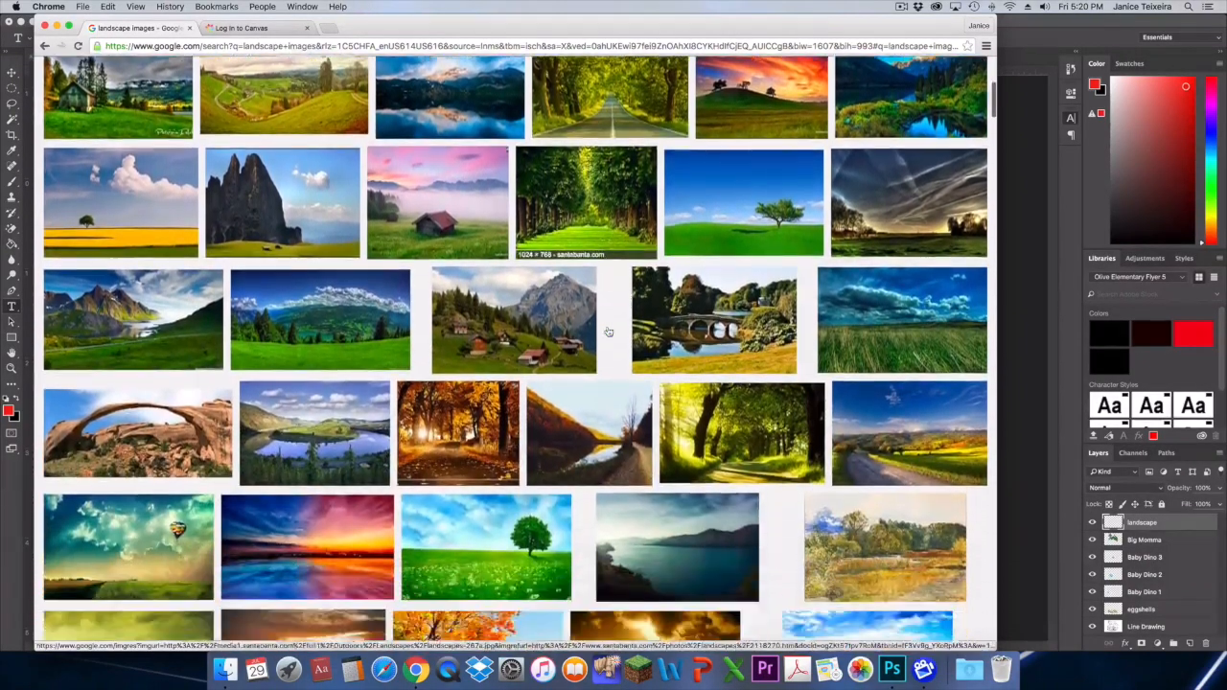
pyautogui.scroll(-2, 608, 332)
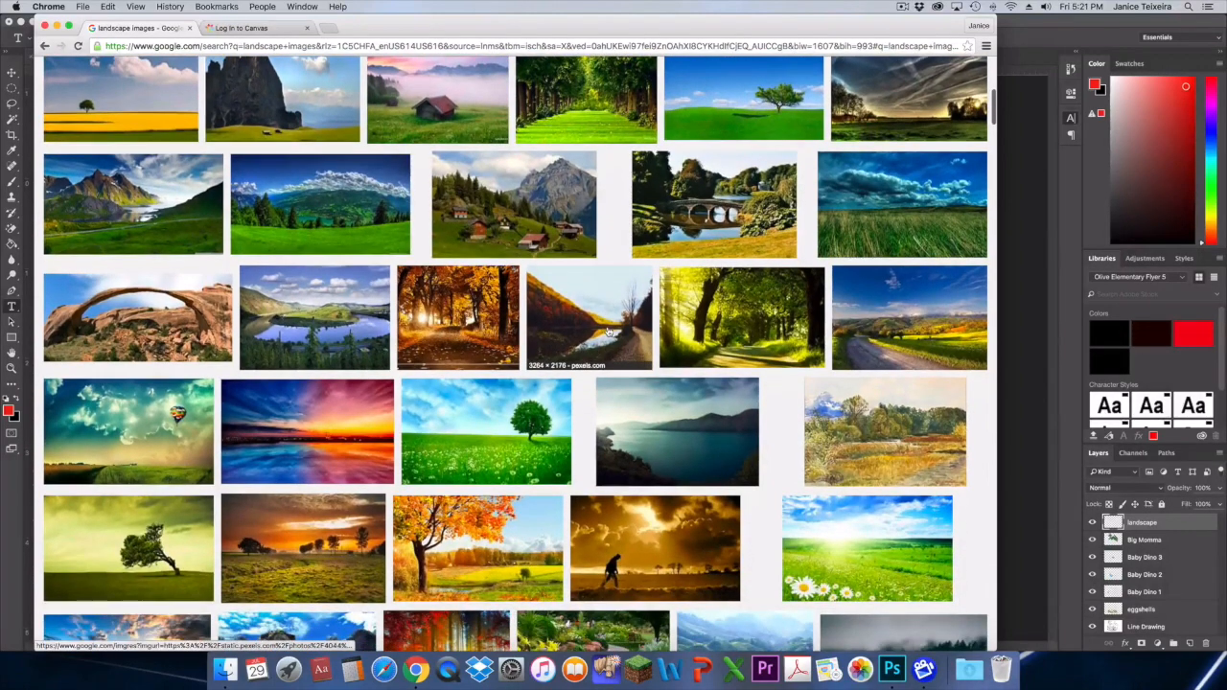
pyautogui.scroll(-4, 608, 331)
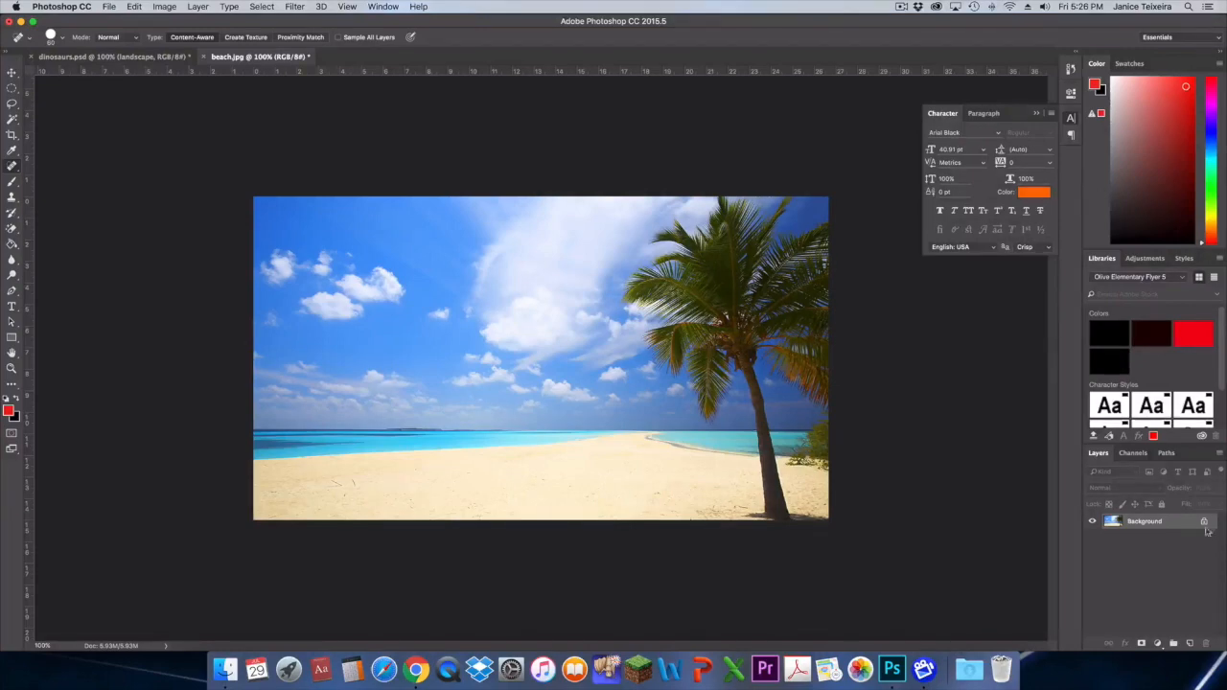
# - Copy the entire beach.jpg image and paste it into the landscape layer of dinosaurs.psd
pyautogui.moveTo(484, 19); pyautogui.dragTo(501, 22)
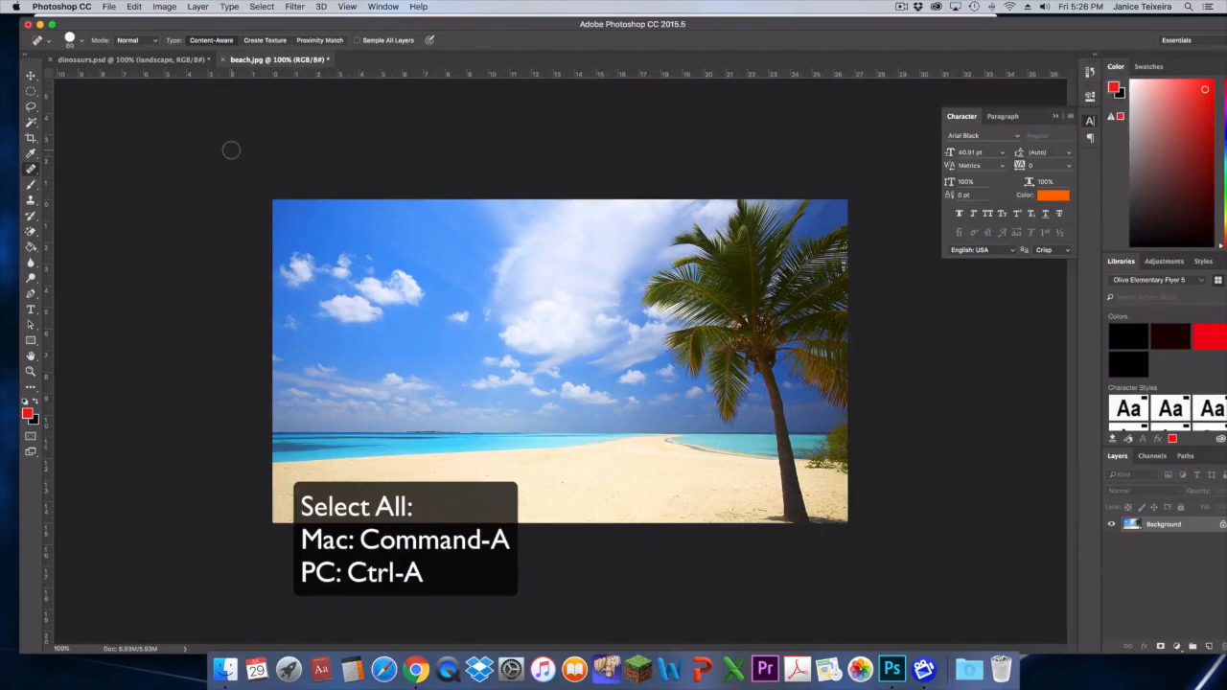
pyautogui.press('super+a')
pyautogui.press('super+c')
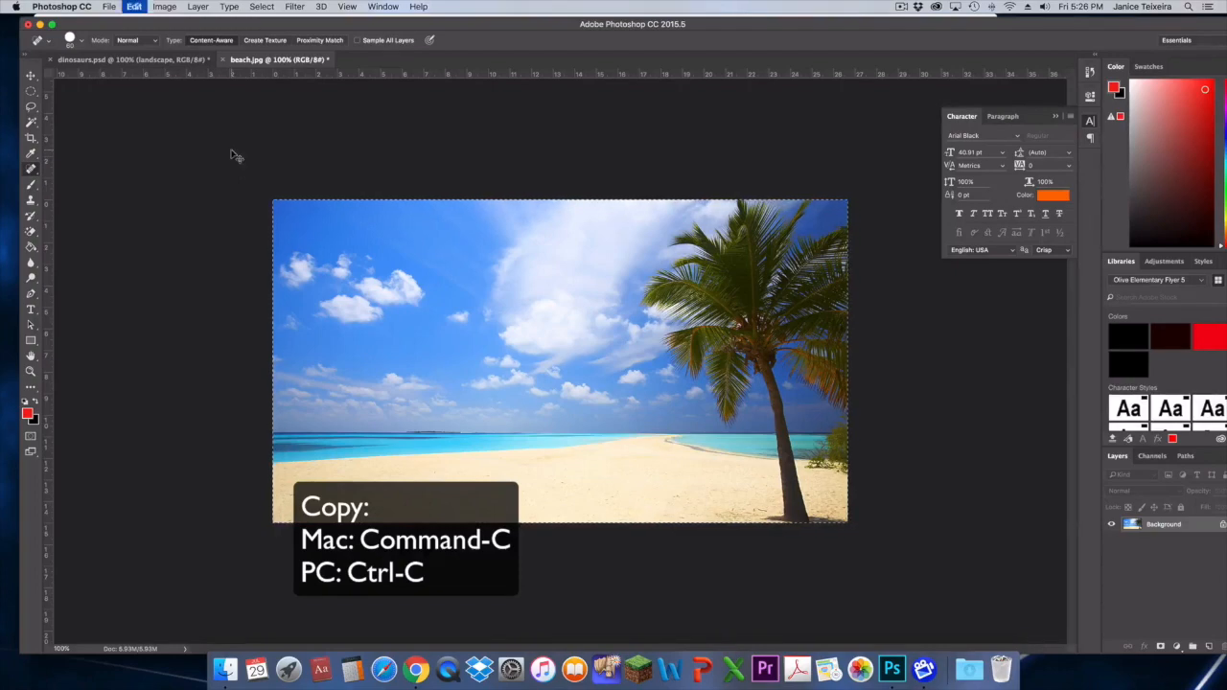
pyautogui.click(177, 61)
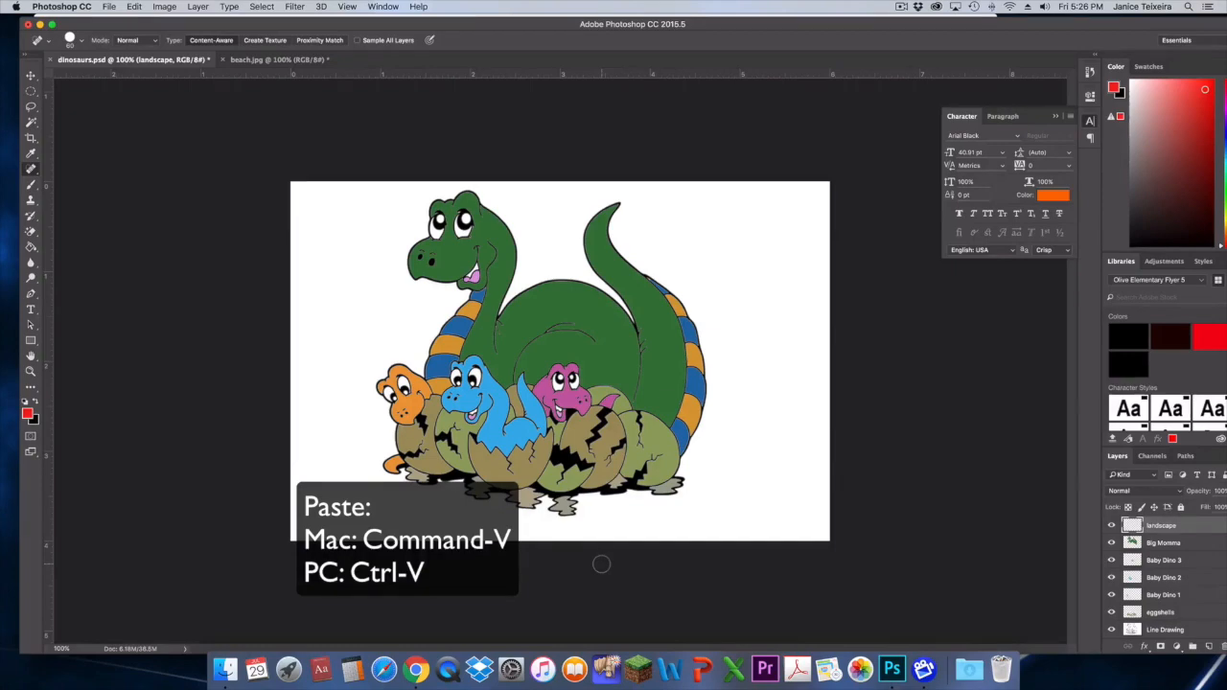
pyautogui.press('super+v')
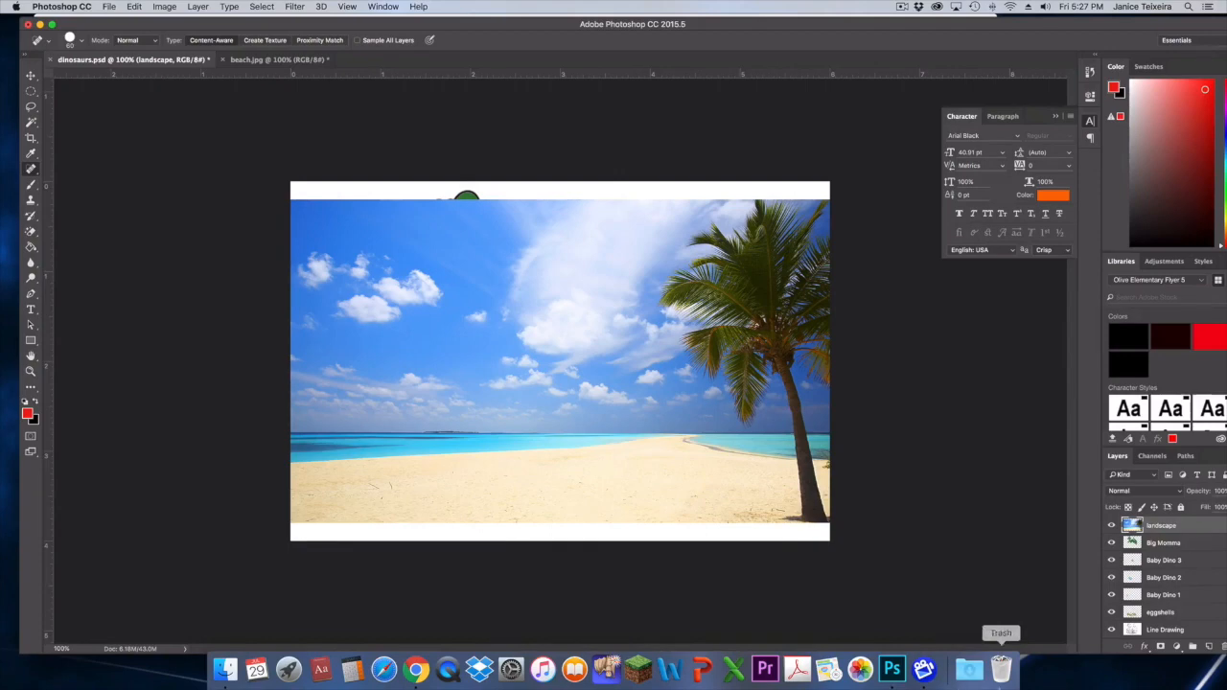
# - Transform the pasted beach picture, aligning it to the canvas's upper-right corner and enlarging it to cover the whole canvas
pyautogui.press('super+t')
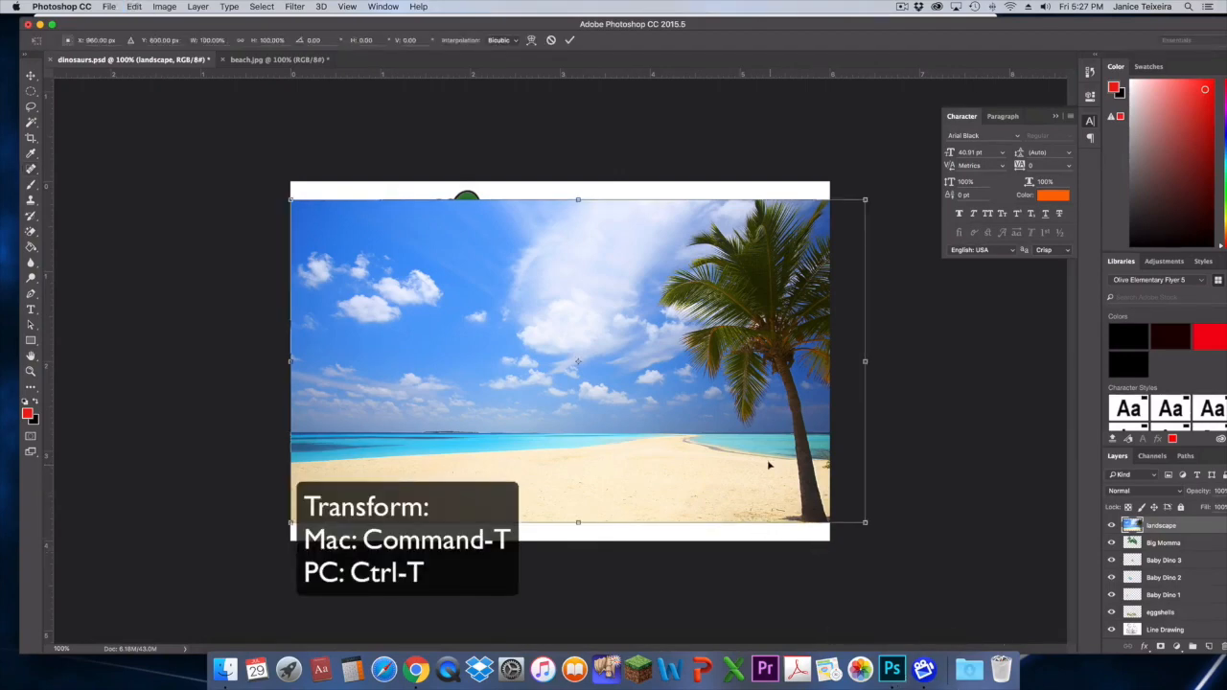
pyautogui.moveTo(763, 462); pyautogui.dragTo(732, 442)
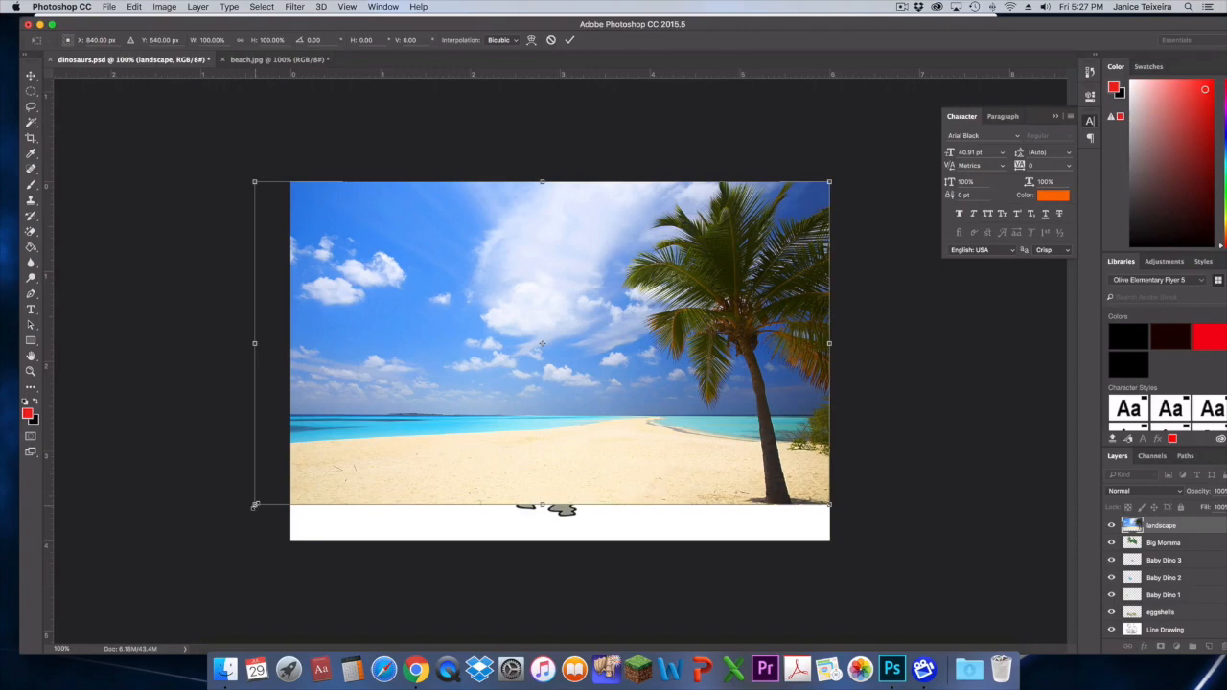
pyautogui.moveTo(255, 506); pyautogui.dragTo(187, 557)
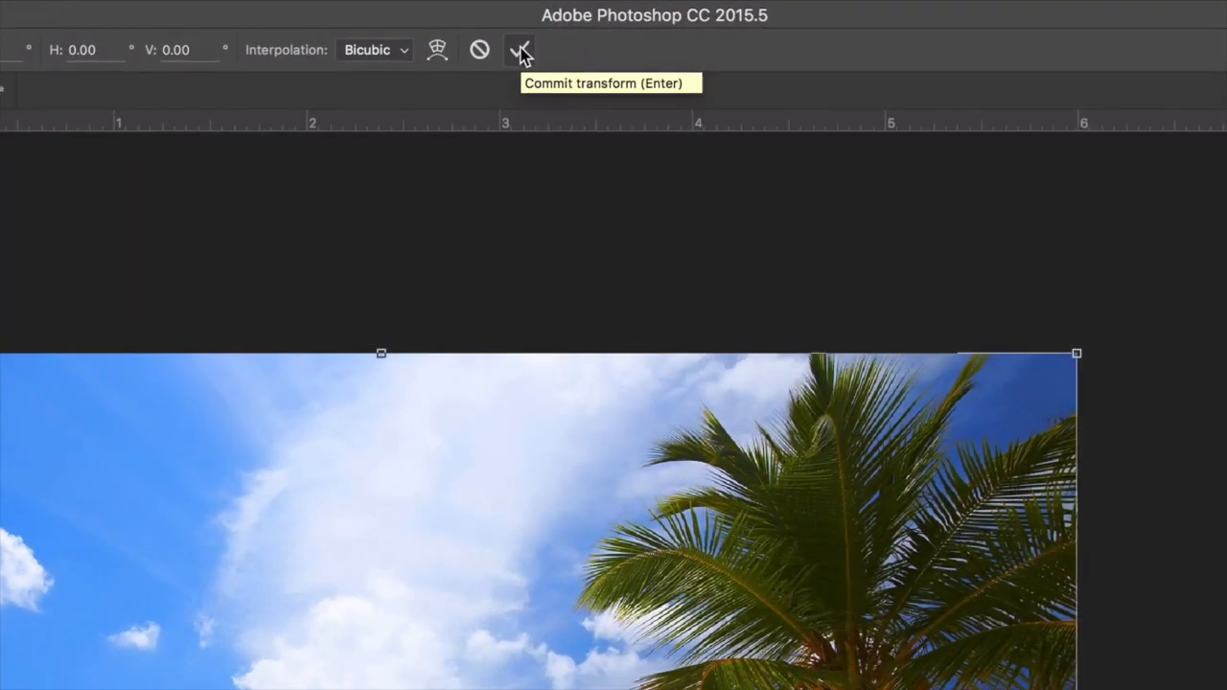
pyautogui.click(519, 54)
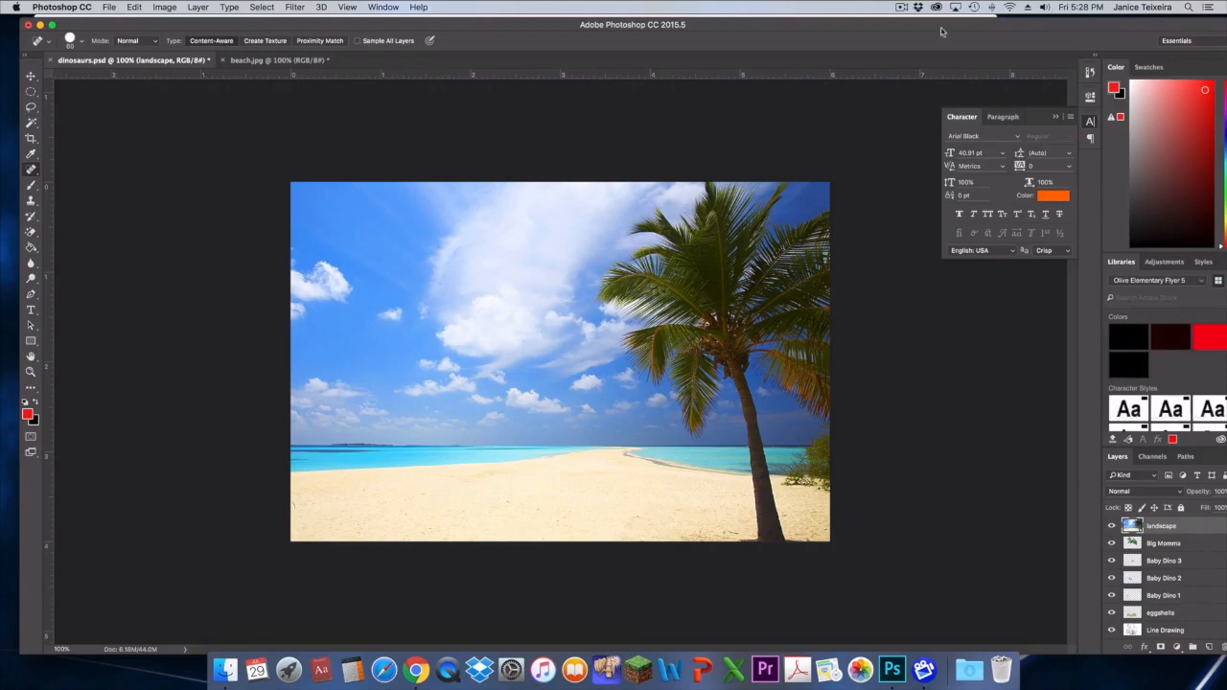
# - Hide the landscape layer and select the white background of the Line Drawing layer with the Magic Wand
pyautogui.click(1112, 526)
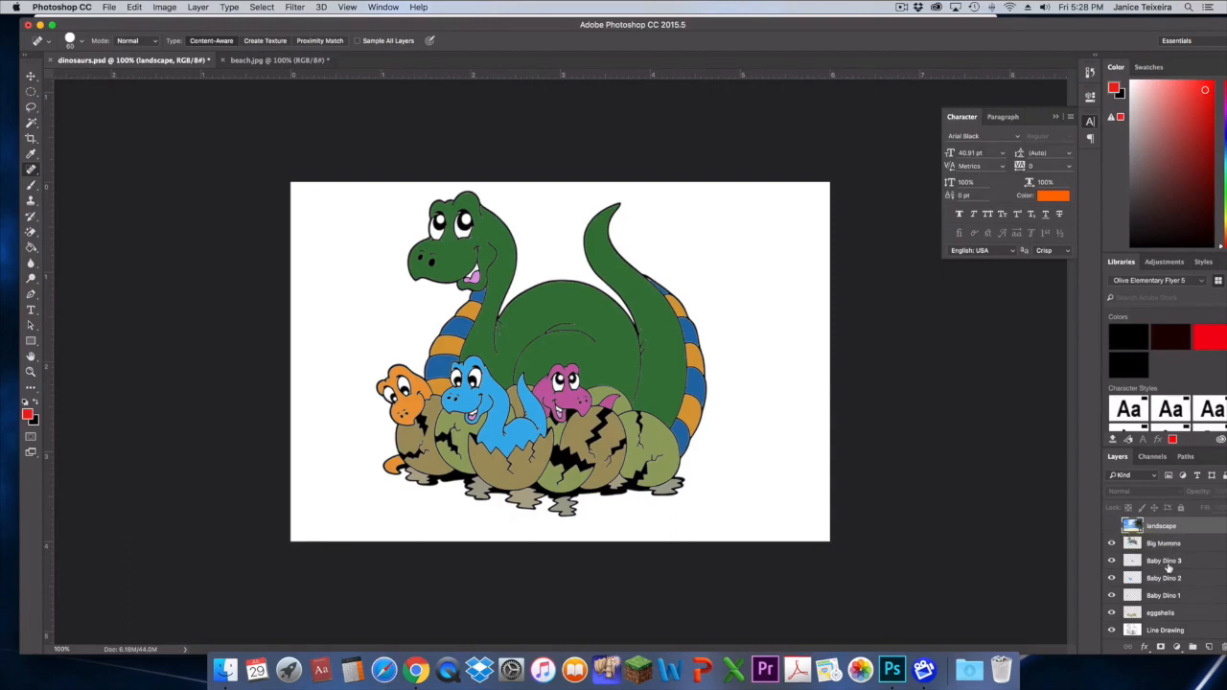
pyautogui.moveTo(919, 25); pyautogui.dragTo(894, 21)
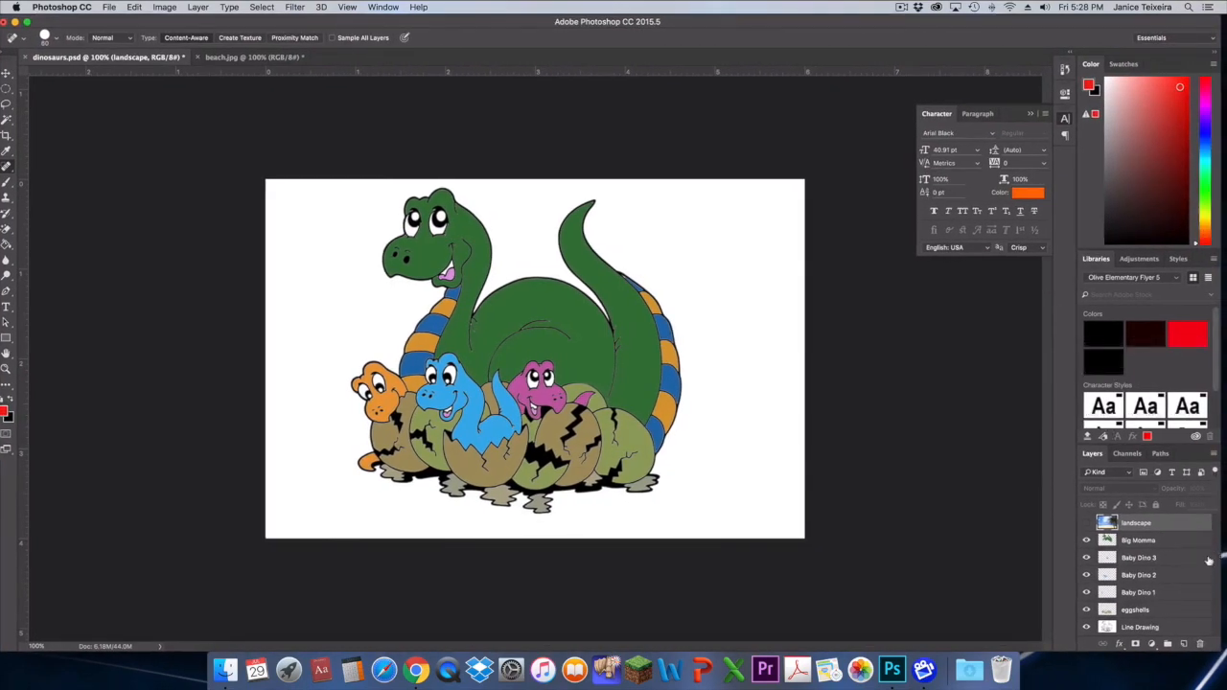
pyautogui.click(1168, 627)
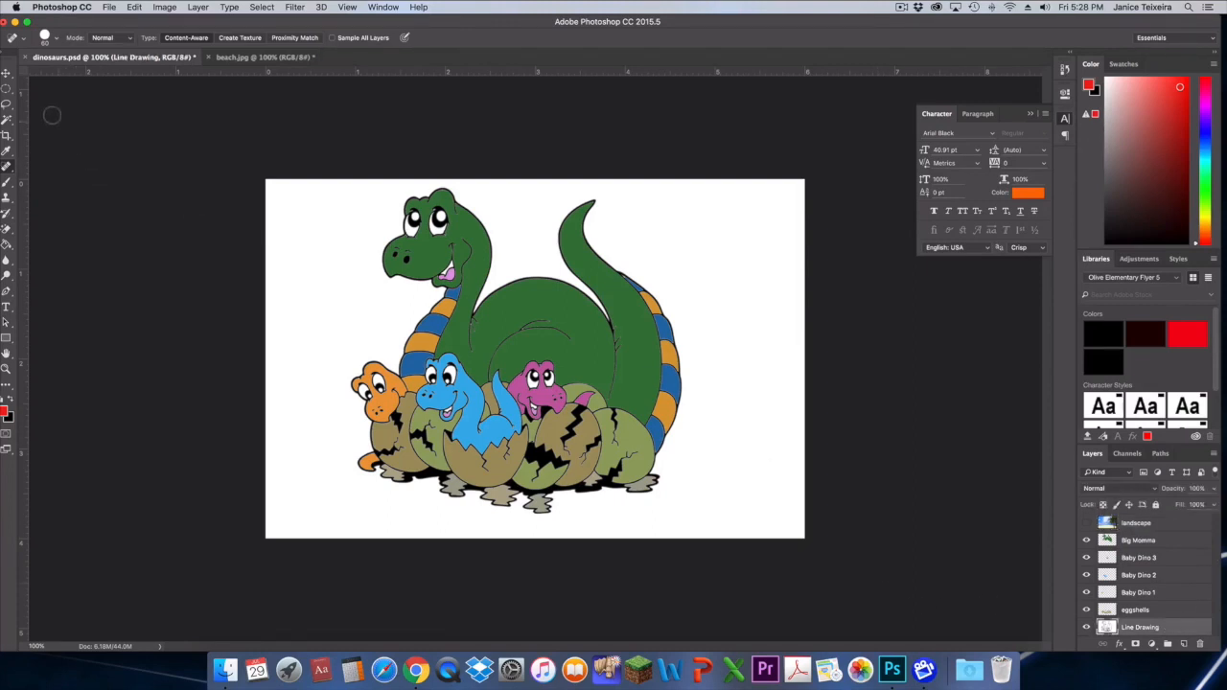
pyautogui.click(8, 120)
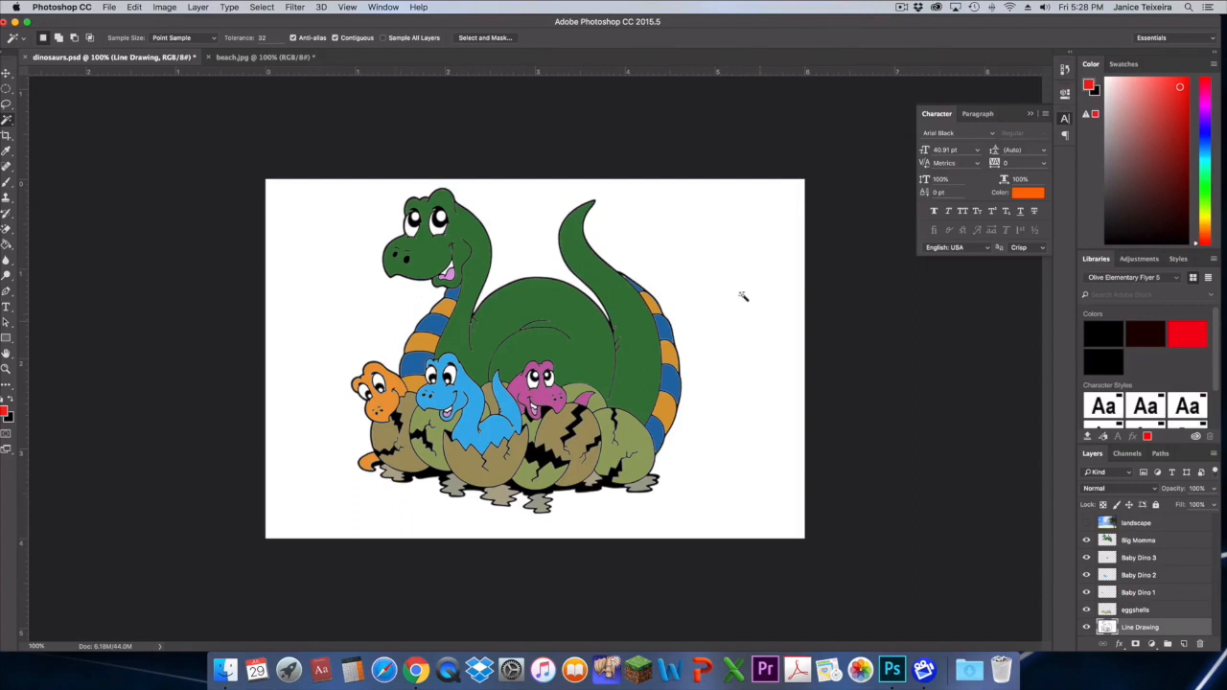
pyautogui.click(735, 265)
# - Show the landscape layer again and add a layer mask to it from the background selection
pyautogui.click(1167, 526)
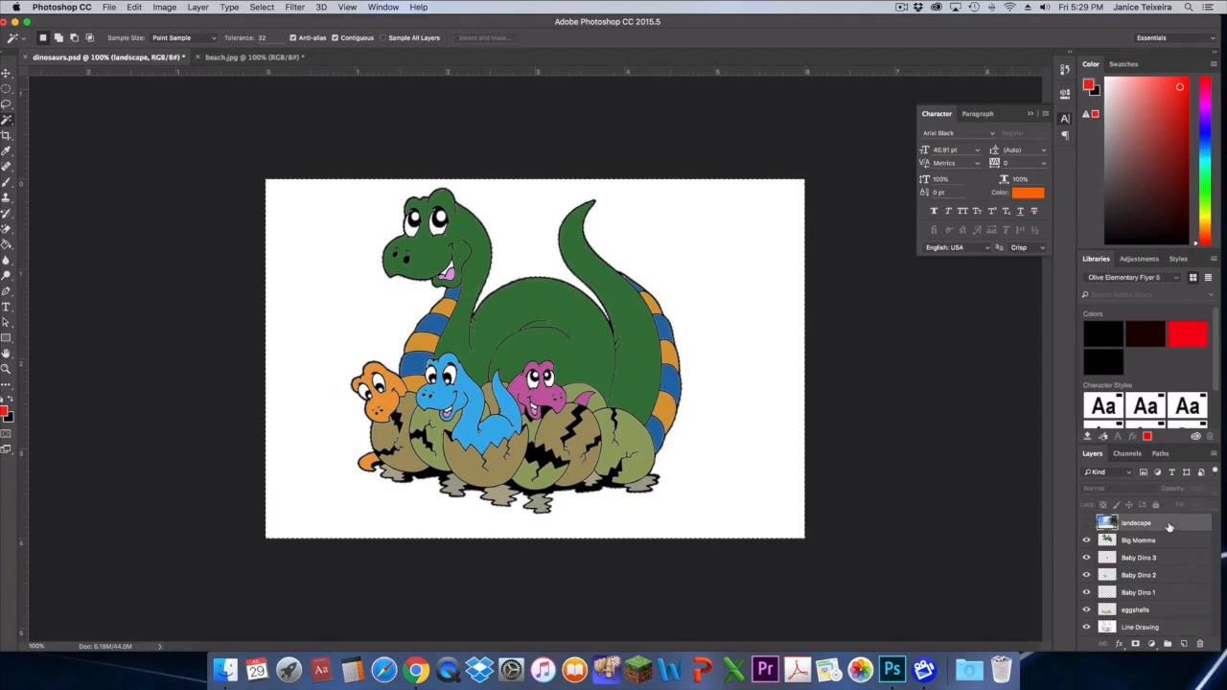
pyautogui.click(1089, 523)
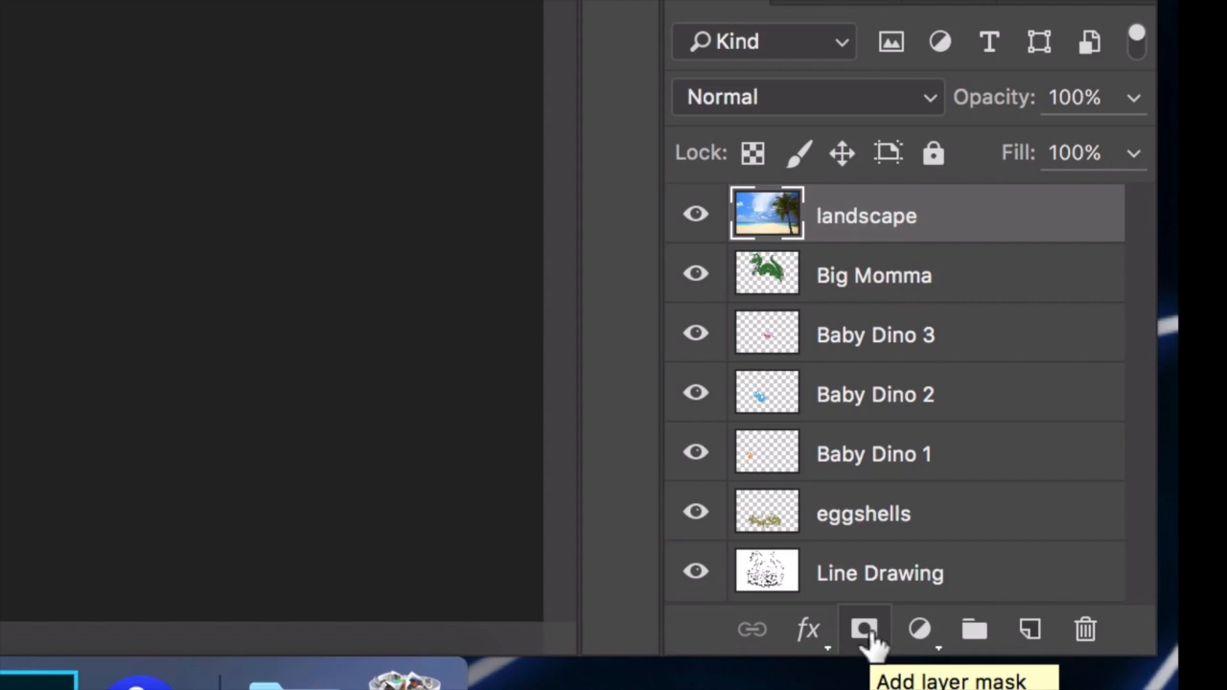
pyautogui.click(866, 633)
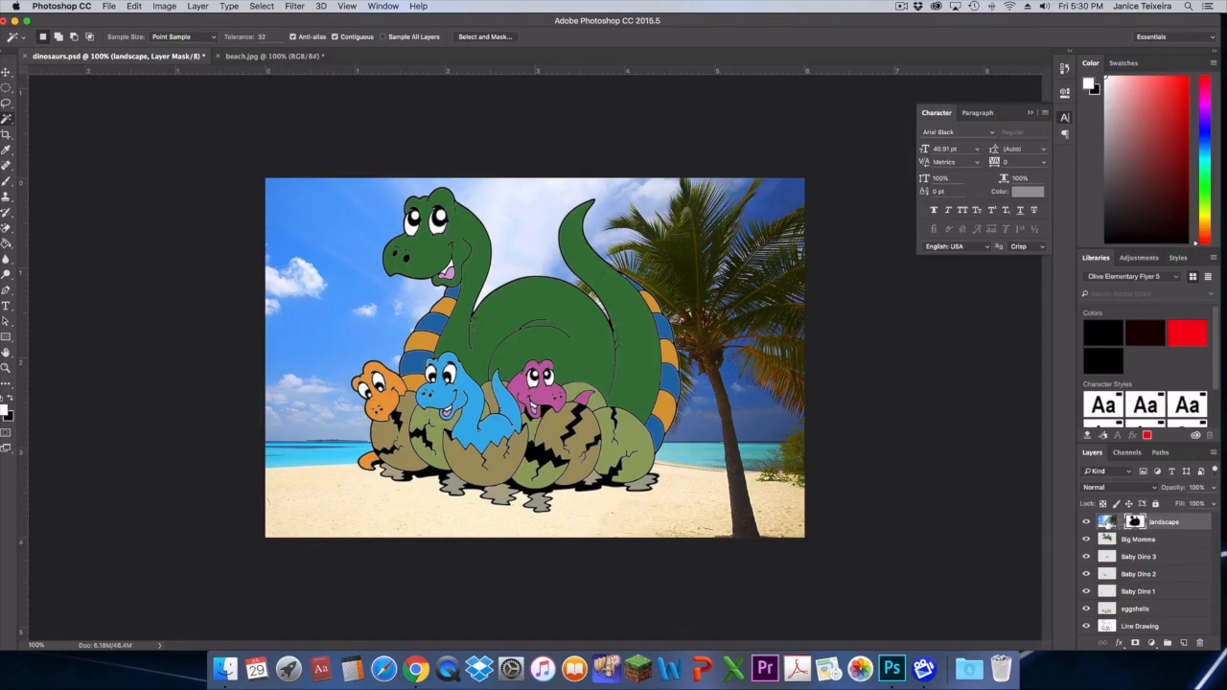
# - Scale the beach image inside its mask to about 138% and reposition it with its lower edge on the canvas's bottom edge
pyautogui.click(1107, 522)
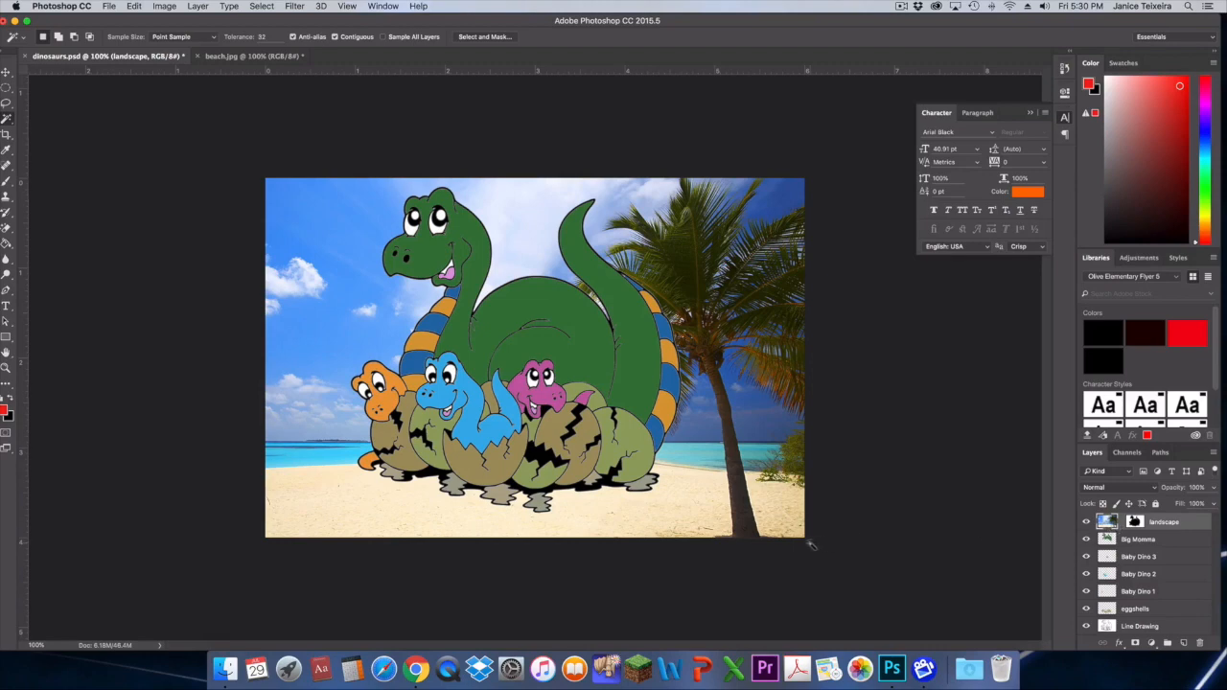
pyautogui.press('super+t')
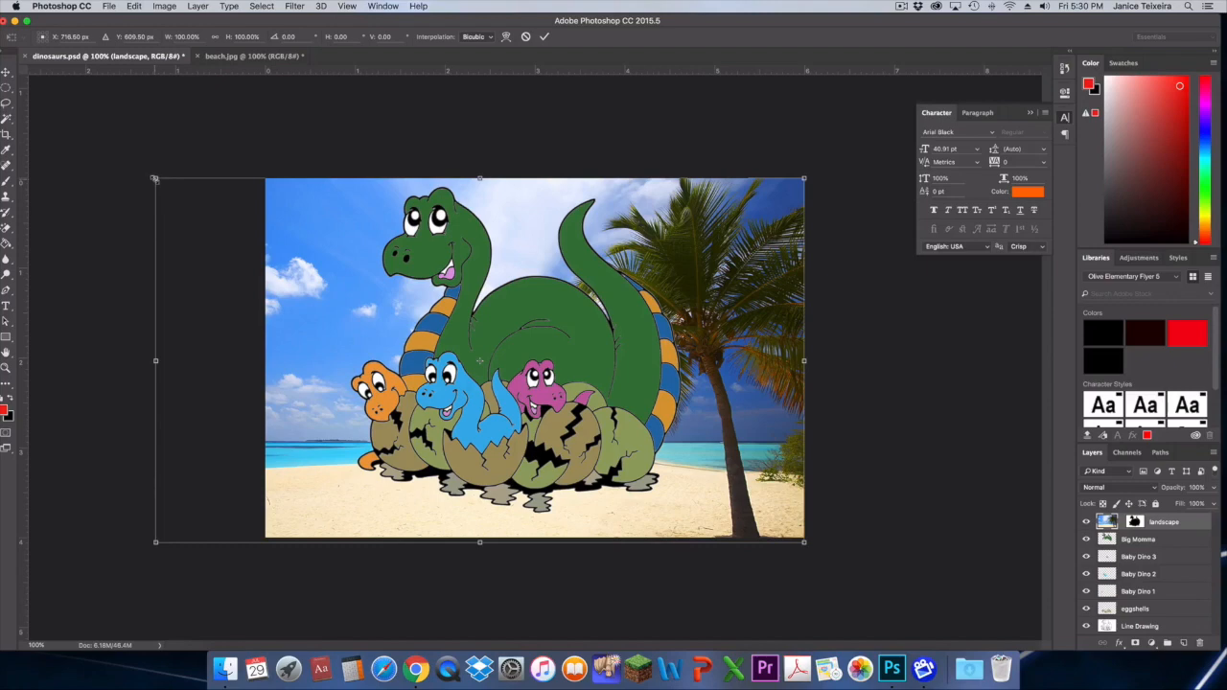
pyautogui.moveTo(155, 178); pyautogui.dragTo(32, 108)
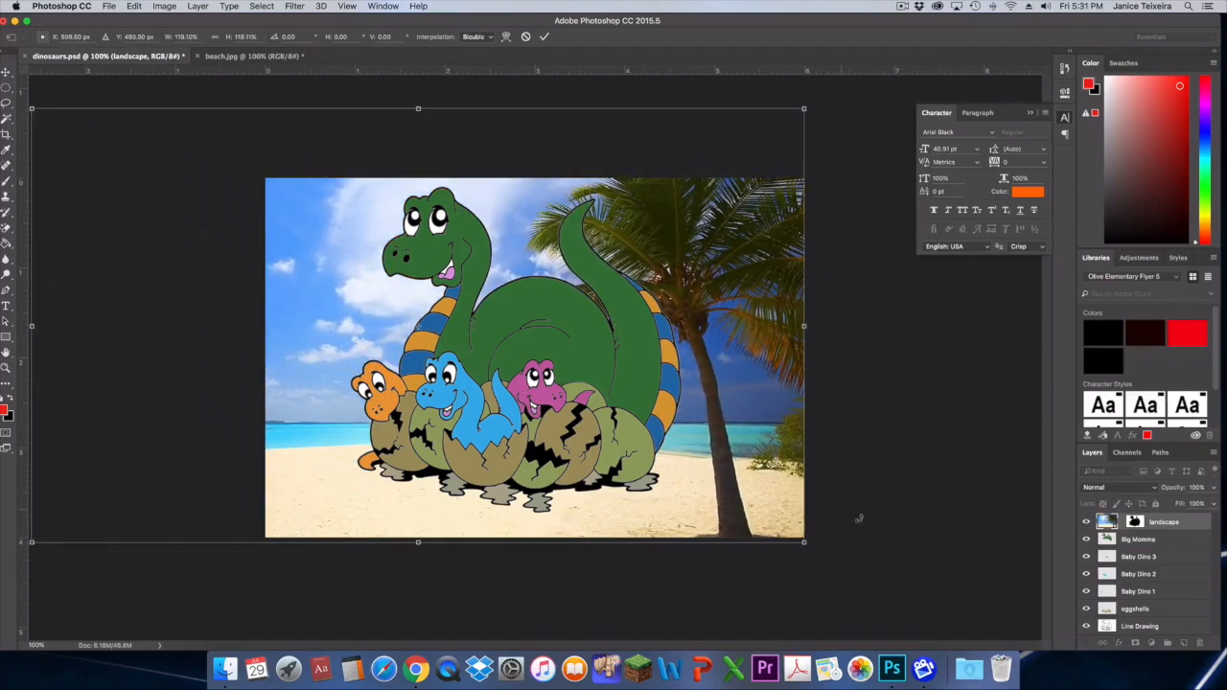
pyautogui.moveTo(805, 543); pyautogui.dragTo(924, 623)
pyautogui.moveTo(708, 509); pyautogui.dragTo(686, 441)
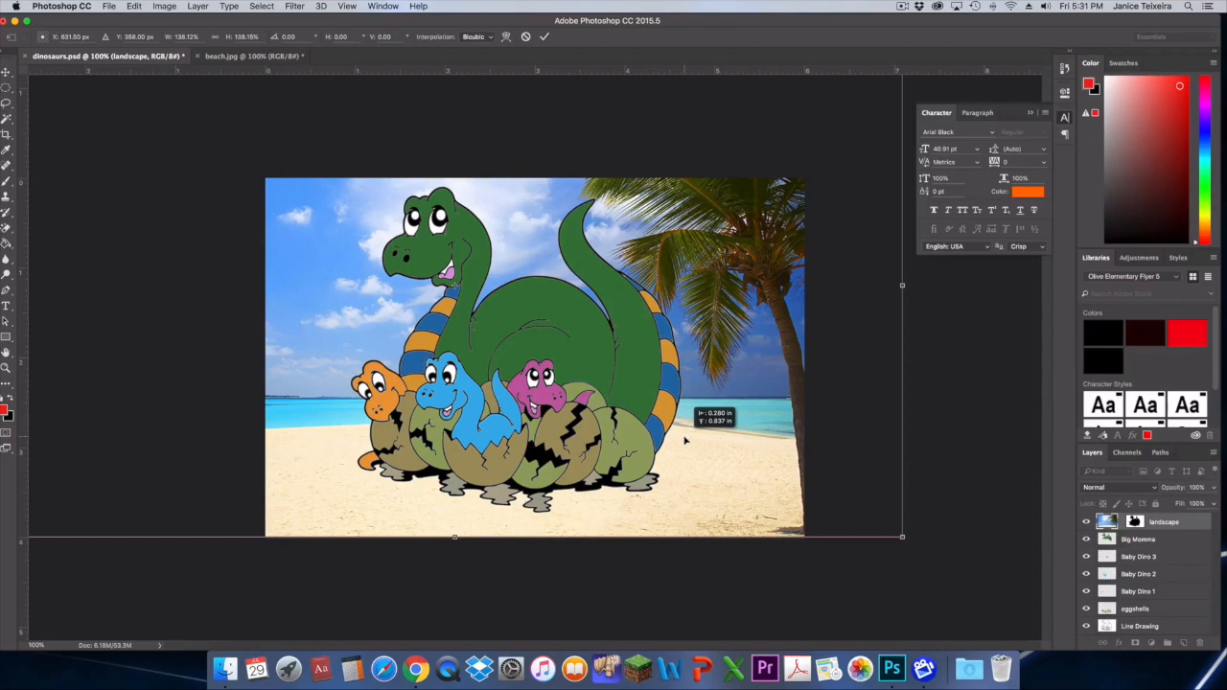
pyautogui.moveTo(685, 441); pyautogui.dragTo(685, 441)
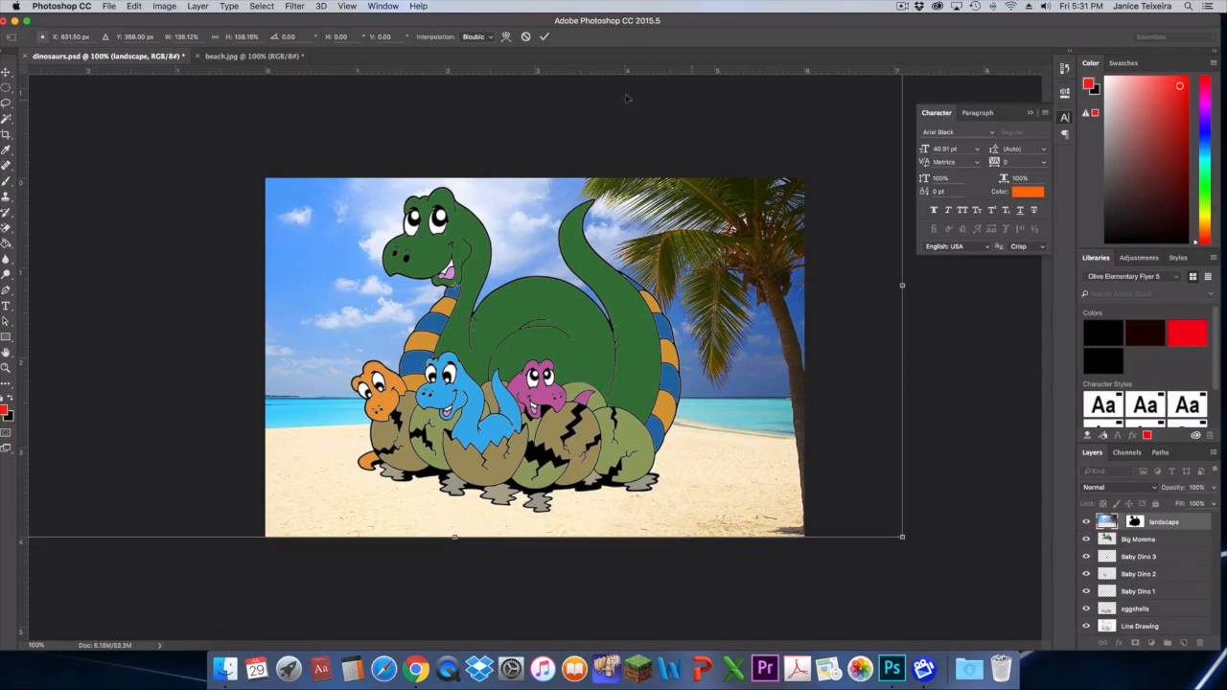
pyautogui.press('w')
pyautogui.click(548, 36)
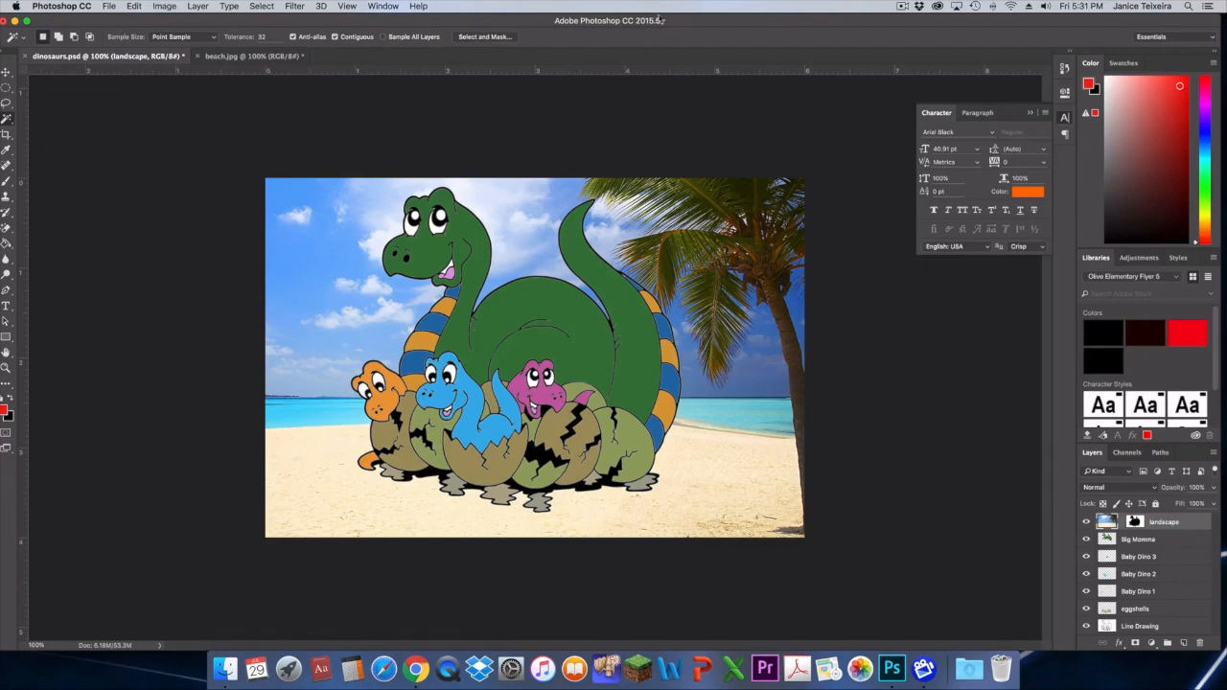
pyautogui.moveTo(697, 18)
pyautogui.mouseDown()
pyautogui.moveTo(717, 21)
pyautogui.moveTo(704, 17)
pyautogui.mouseUp()
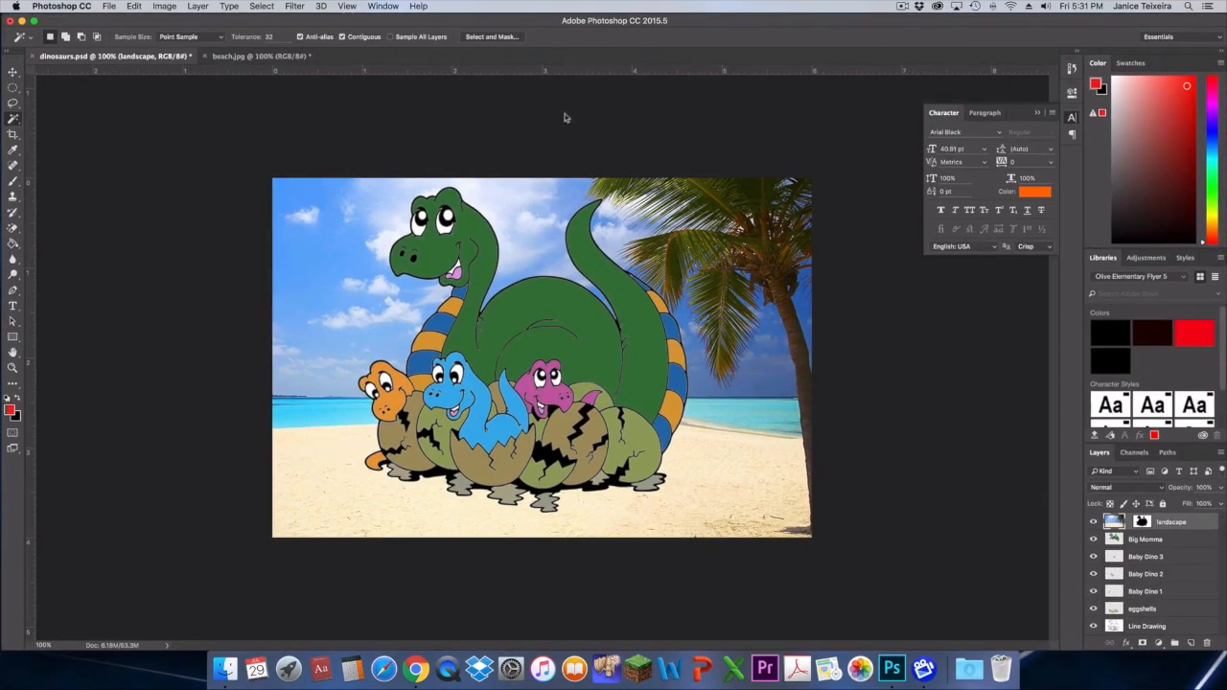
# - Reset the colours to a black foreground and set up the Brush tool with a soft round tip at 0% hardness
pyautogui.click(8, 398)
pyautogui.click(14, 186)
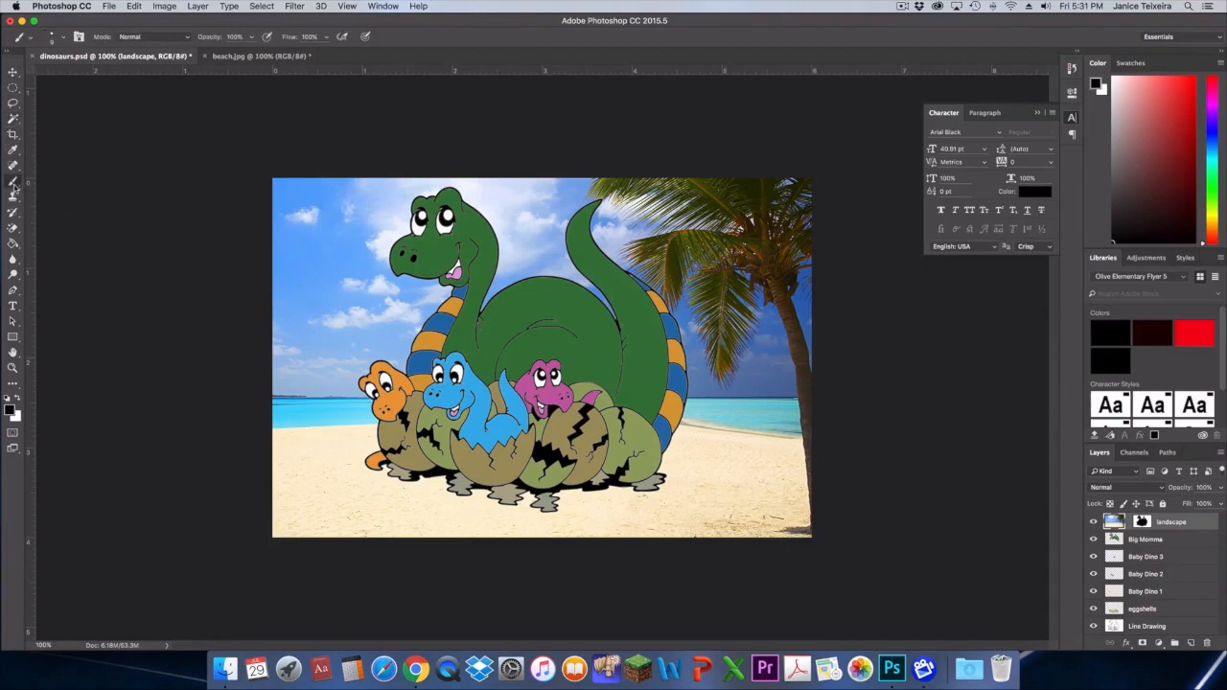
pyautogui.click(55, 181)
pyautogui.click(64, 38)
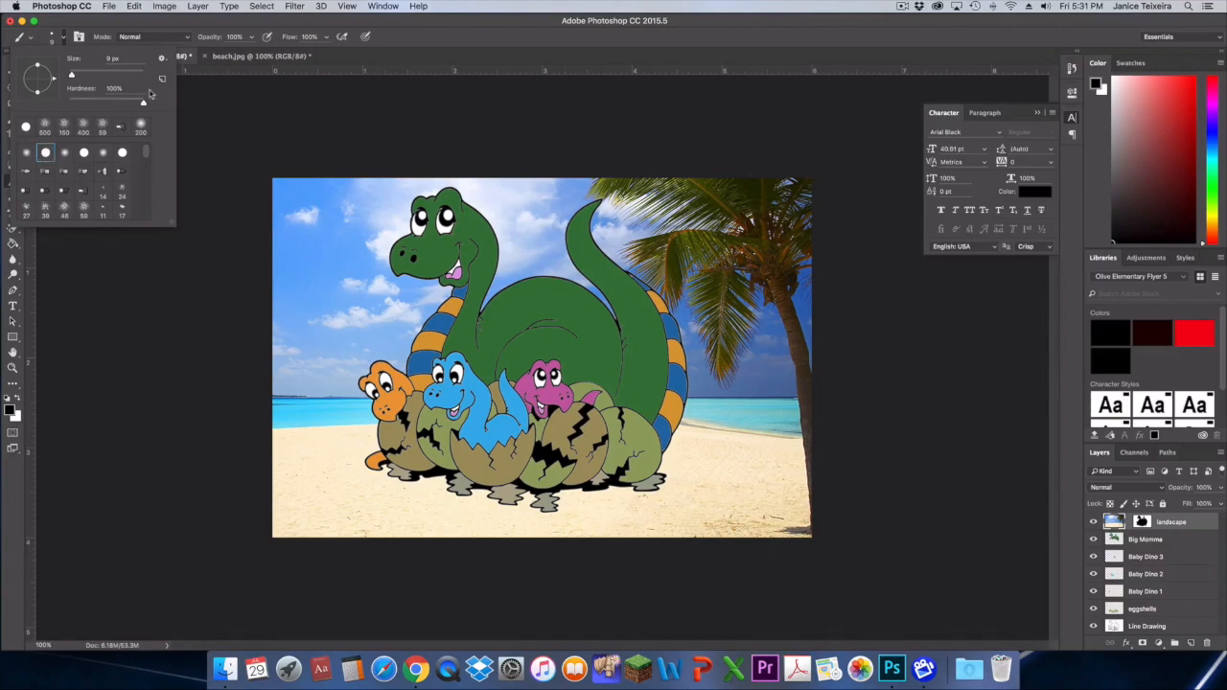
pyautogui.click(26, 152)
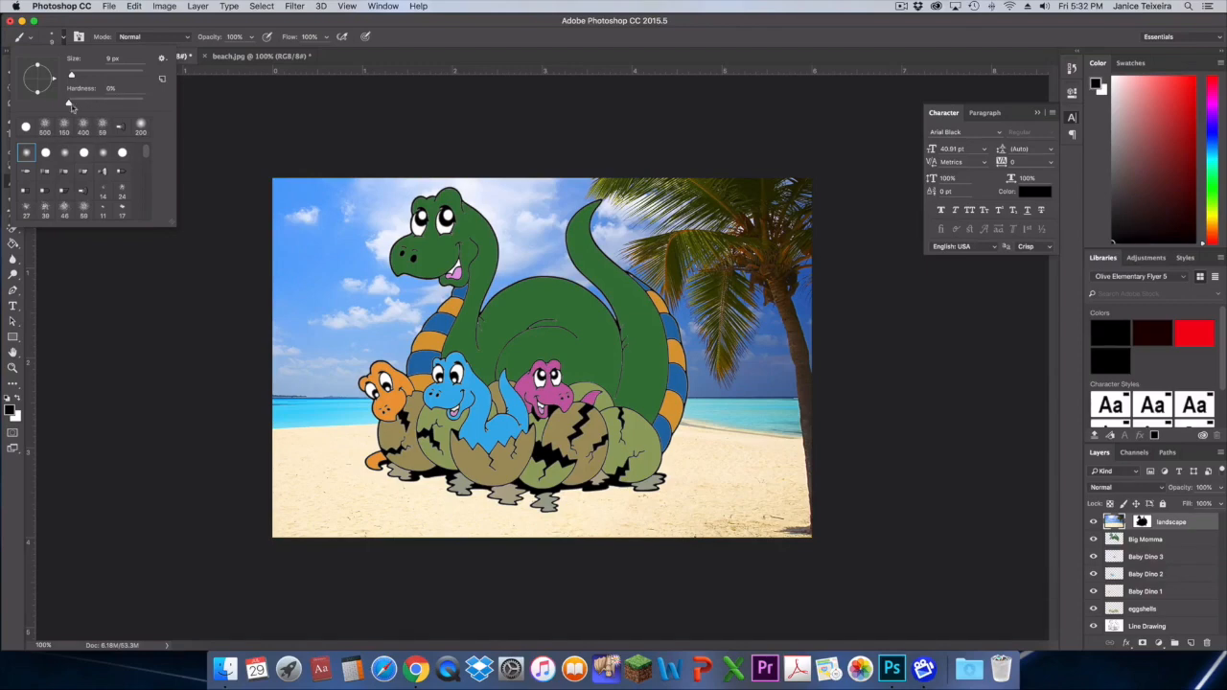
pyautogui.moveTo(67, 105)
pyautogui.mouseDown()
pyautogui.moveTo(141, 110)
pyautogui.moveTo(67, 107)
pyautogui.mouseUp()
pyautogui.click(423, 38)
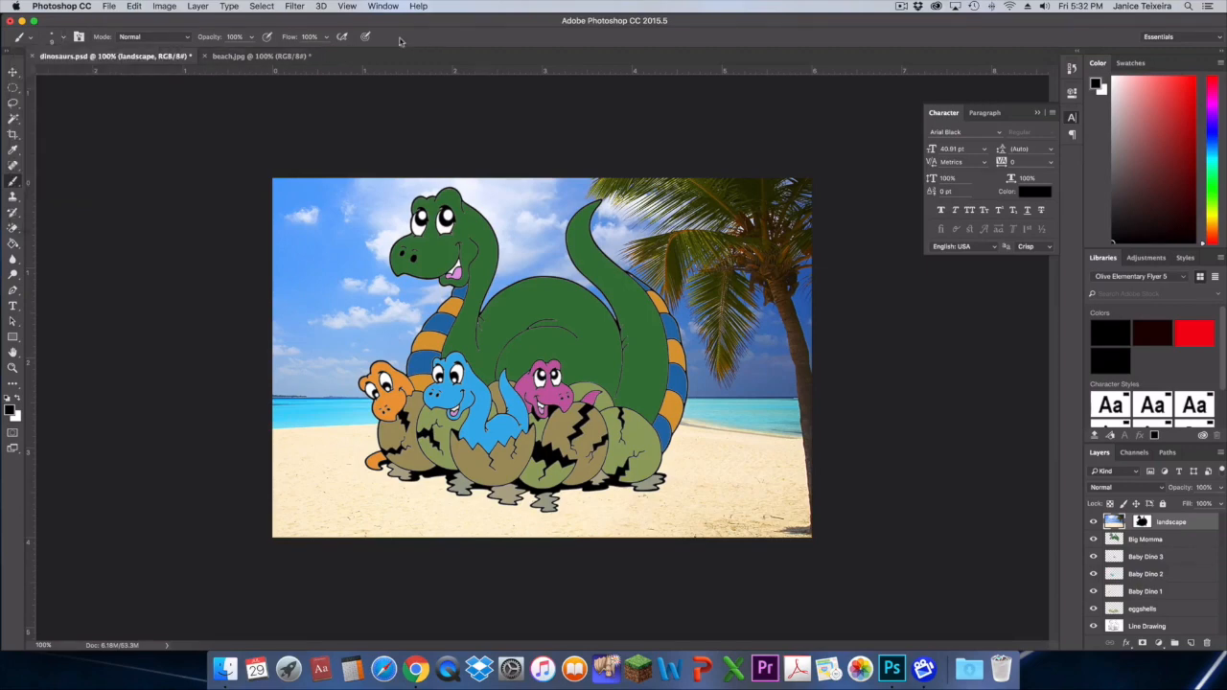
# - Lower both the brush opacity and the brush flow to about 48%
pyautogui.click(251, 38)
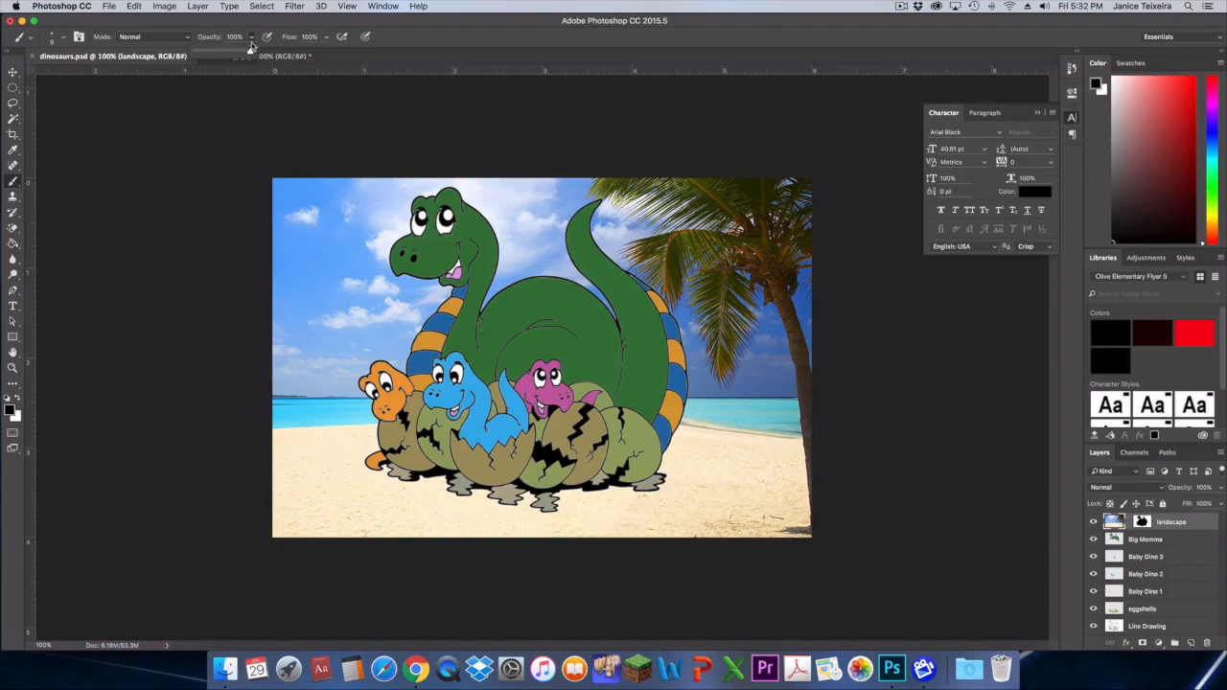
pyautogui.moveTo(253, 54); pyautogui.dragTo(222, 55)
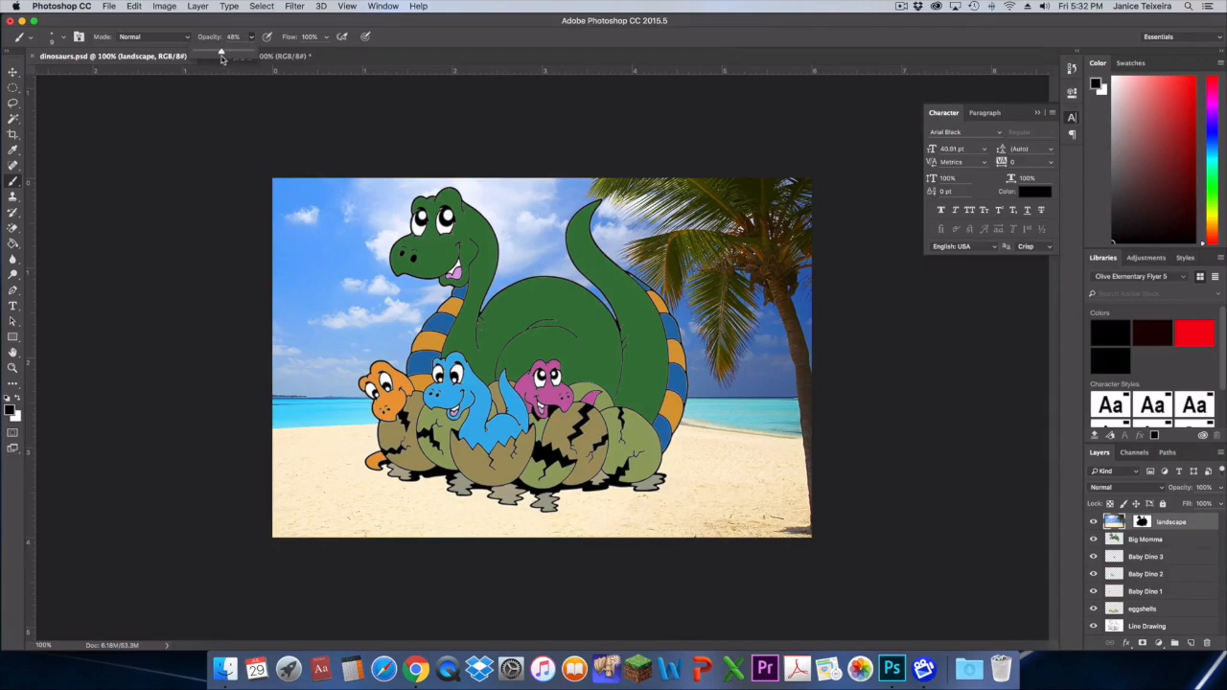
pyautogui.click(325, 38)
pyautogui.moveTo(326, 54); pyautogui.dragTo(295, 55)
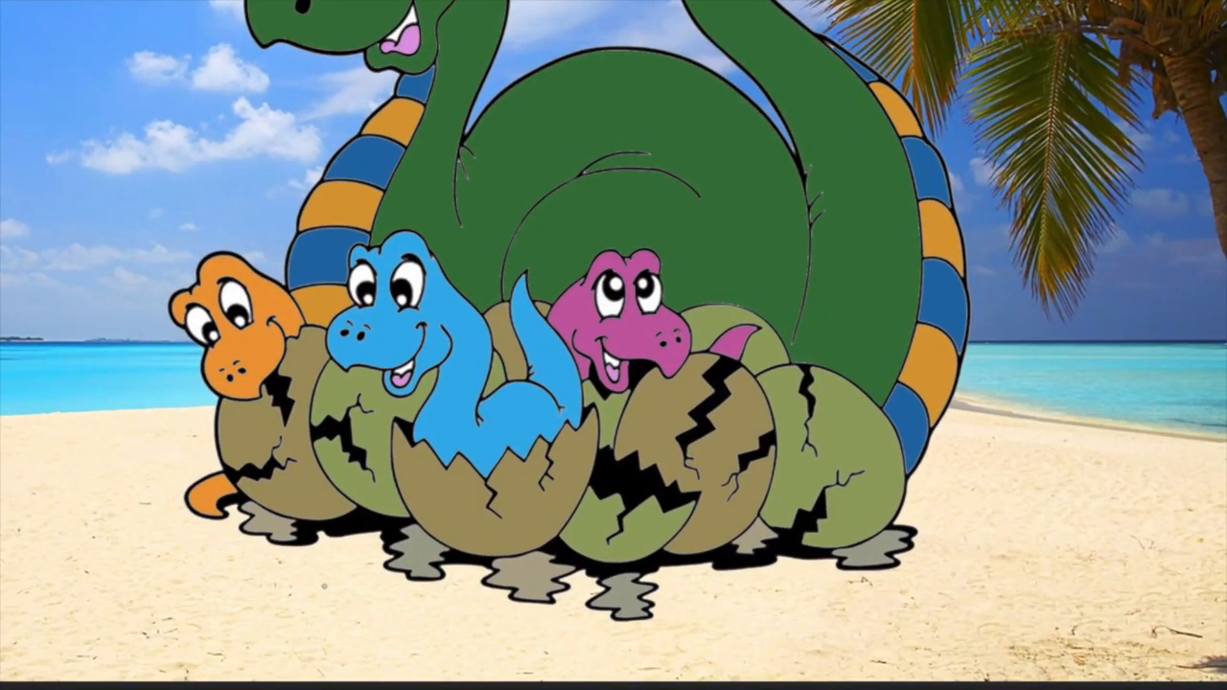
# - Try larger and smaller sizes for the soft brush over the sand, settling on 80 px
pyautogui.press(']')
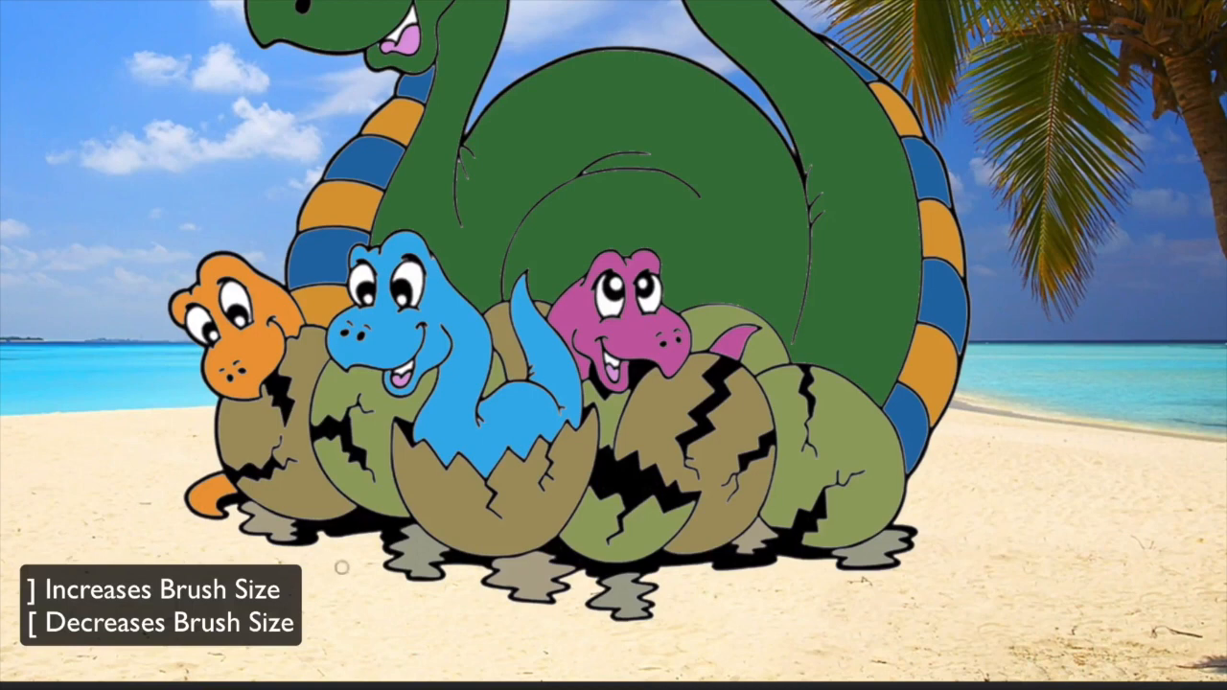
pyautogui.press(']')
pyautogui.press(']')
pyautogui.press(']')
pyautogui.press(']')
pyautogui.press(']')
pyautogui.press(']')
pyautogui.press(']')
pyautogui.press(']')
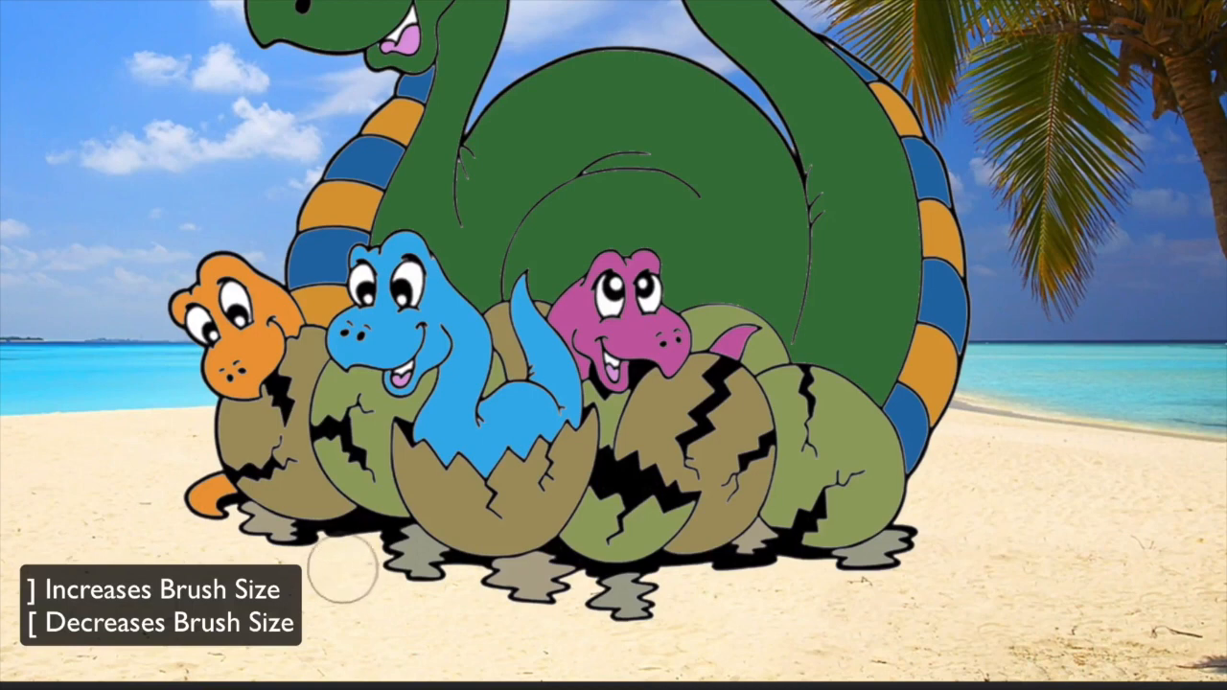
pyautogui.press('[')
pyautogui.press('[')
pyautogui.press('[')
pyautogui.press('[')
pyautogui.press('[')
pyautogui.press('[')
pyautogui.press('[')
pyautogui.press('[')
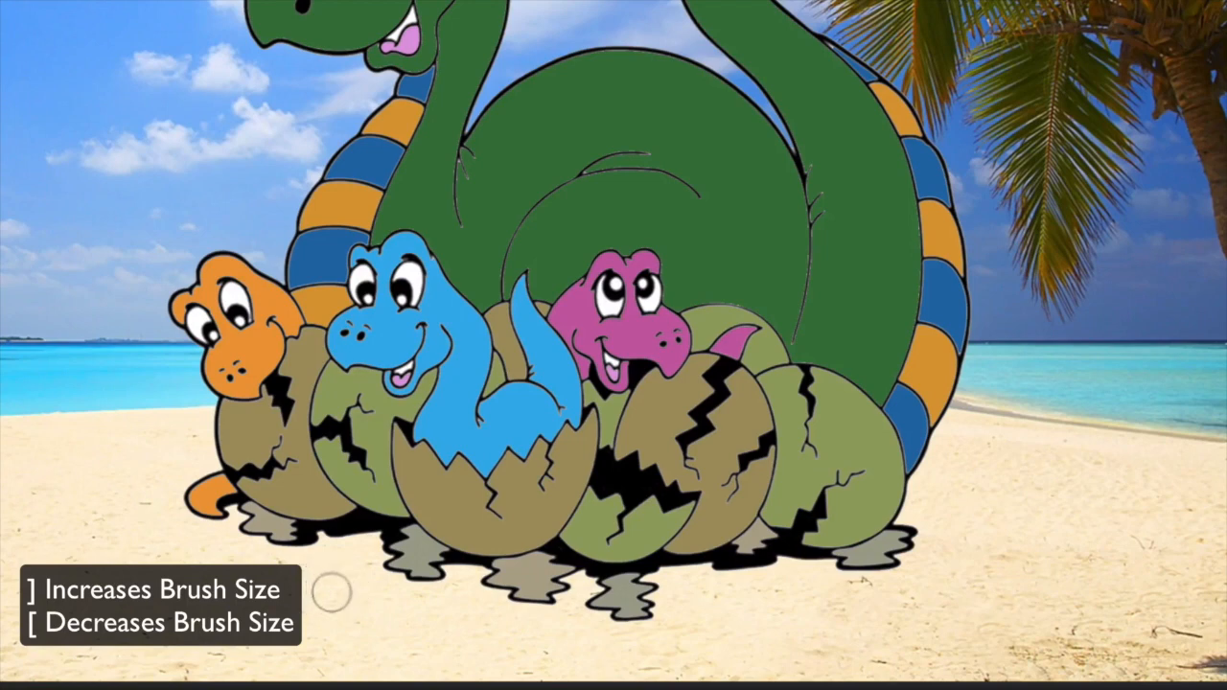
pyautogui.press('[')
pyautogui.press(']')
pyautogui.press(']')
pyautogui.press(']')
pyautogui.press(']')
pyautogui.press(']')
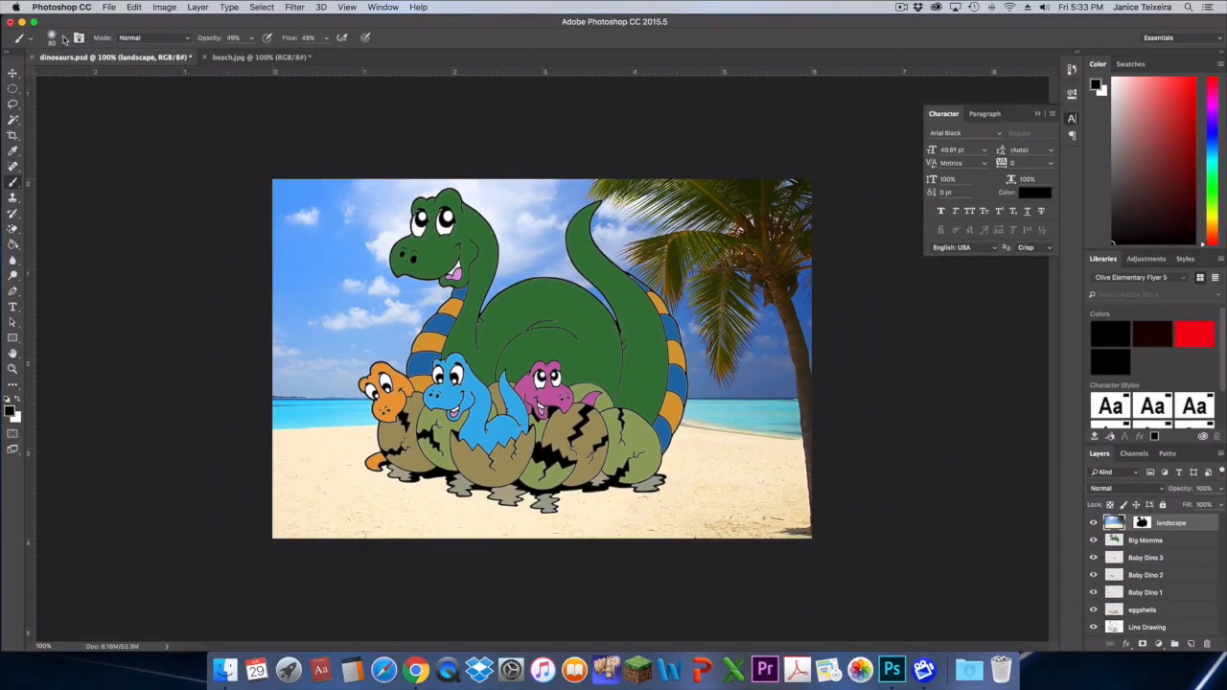
# - Enlarge the brush to 90 px and paint a soft black shadow on the sand along the base of the eggs on the landscape layer
pyautogui.click(64, 39)
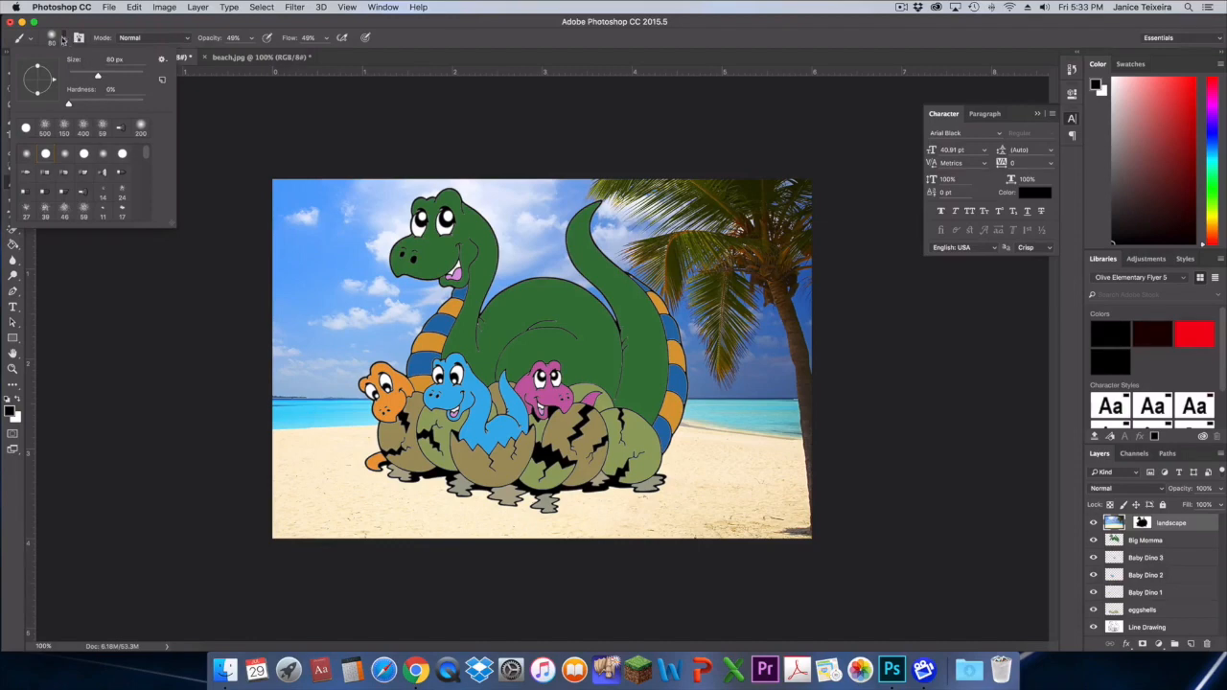
pyautogui.click(59, 42)
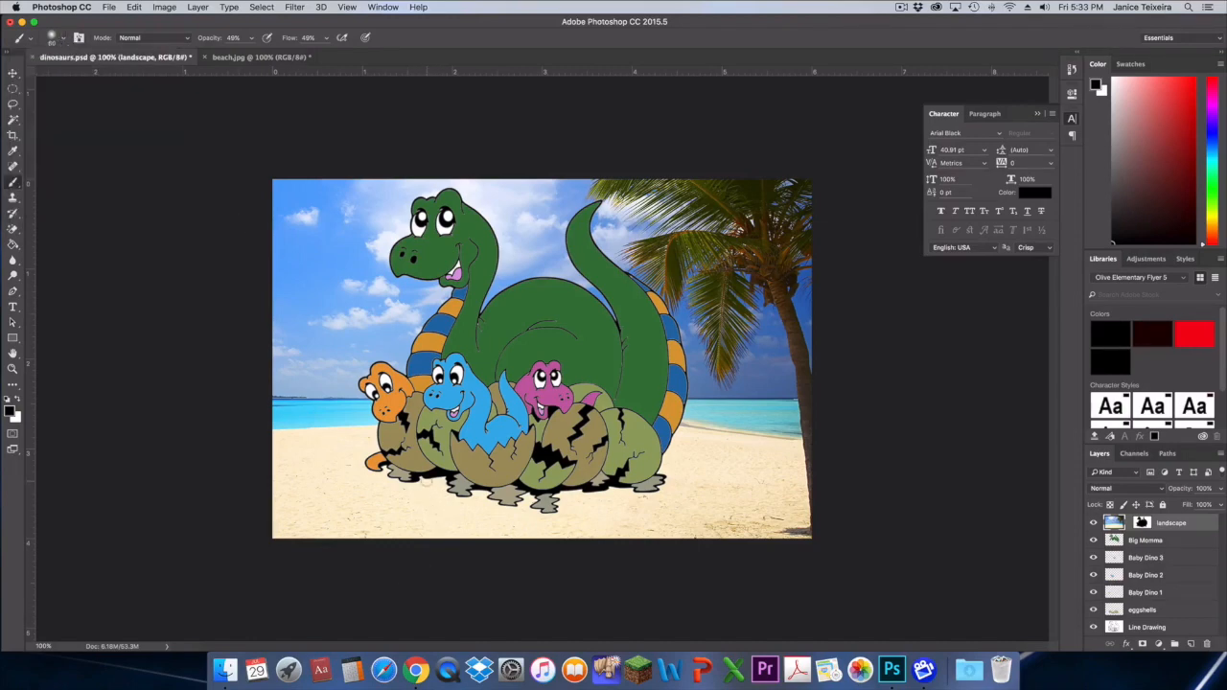
pyautogui.press(']')
pyautogui.moveTo(369, 471)
pyautogui.mouseDown()
pyautogui.moveTo(502, 502)
pyautogui.moveTo(662, 487)
pyautogui.mouseUp()
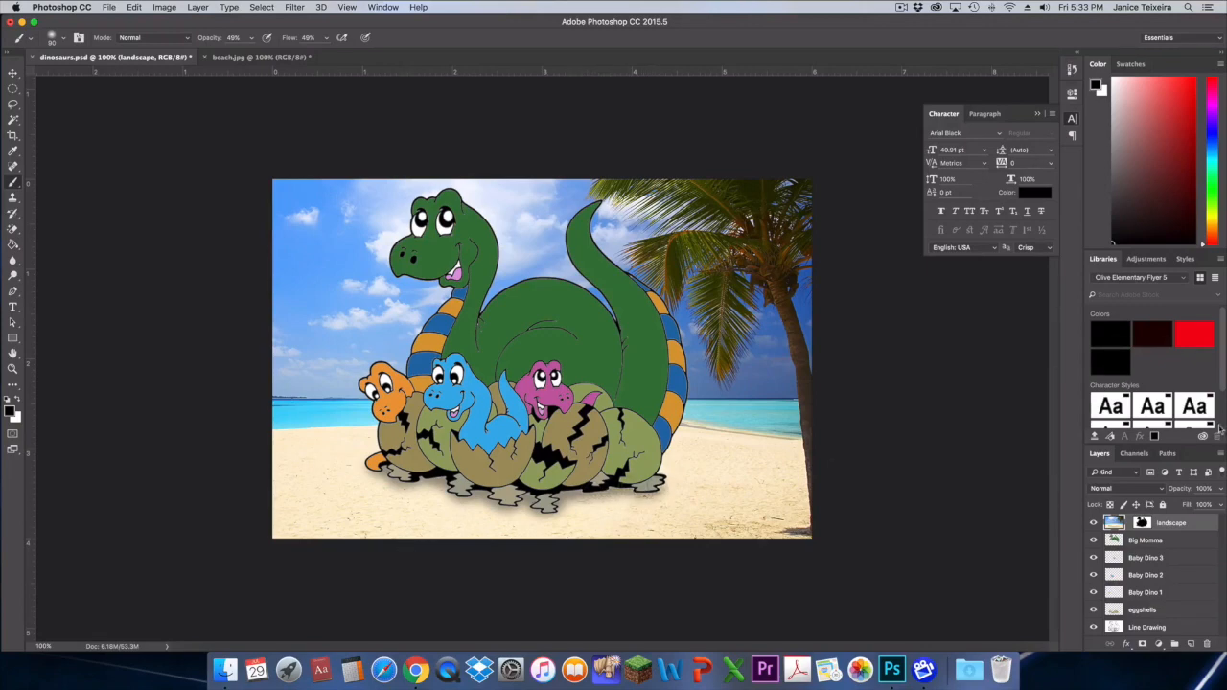